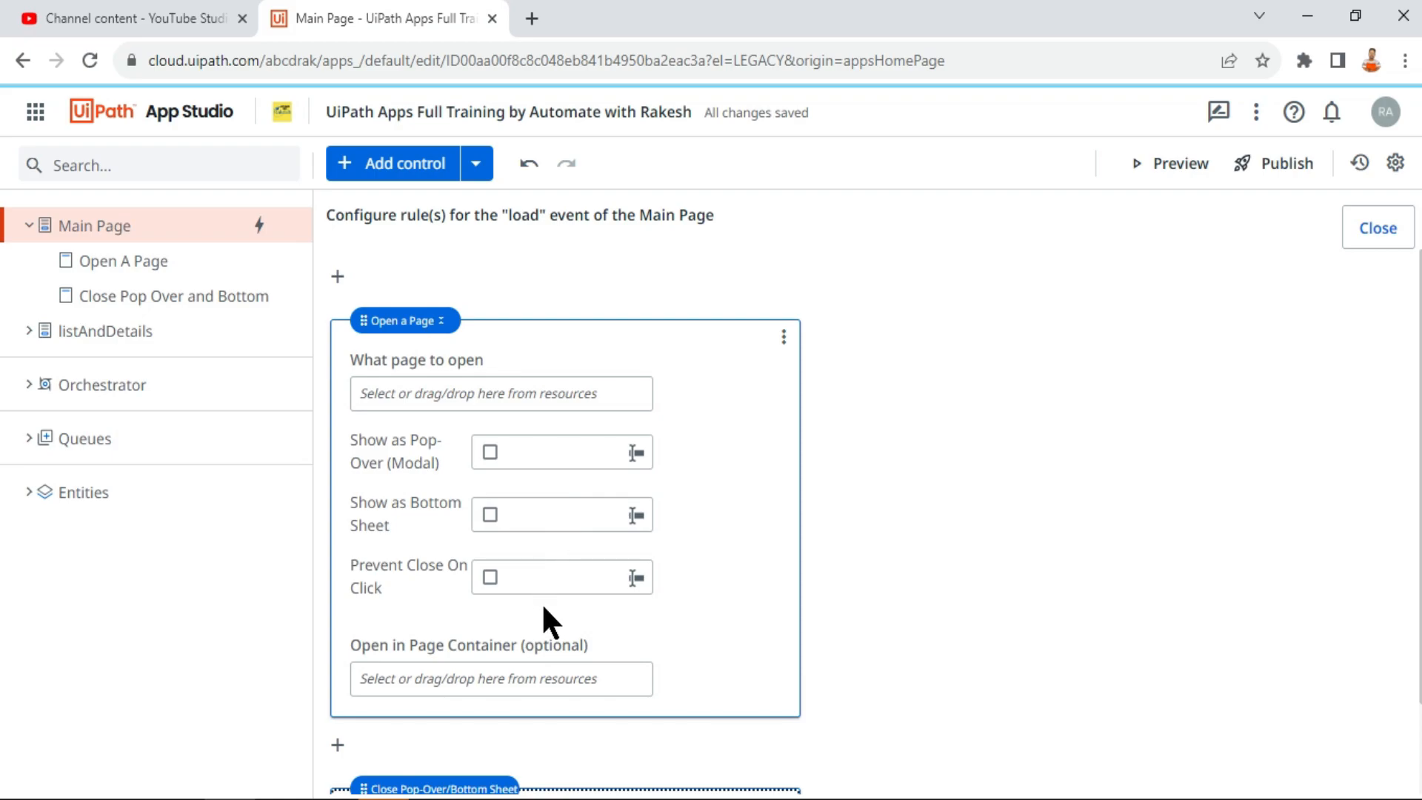
Leave the Main Page load rules and add a Button control below the two headings on the page
{"action": "scroll", "coordinate": [542, 603], "scroll_direction": "down", "scroll_amount": 2}
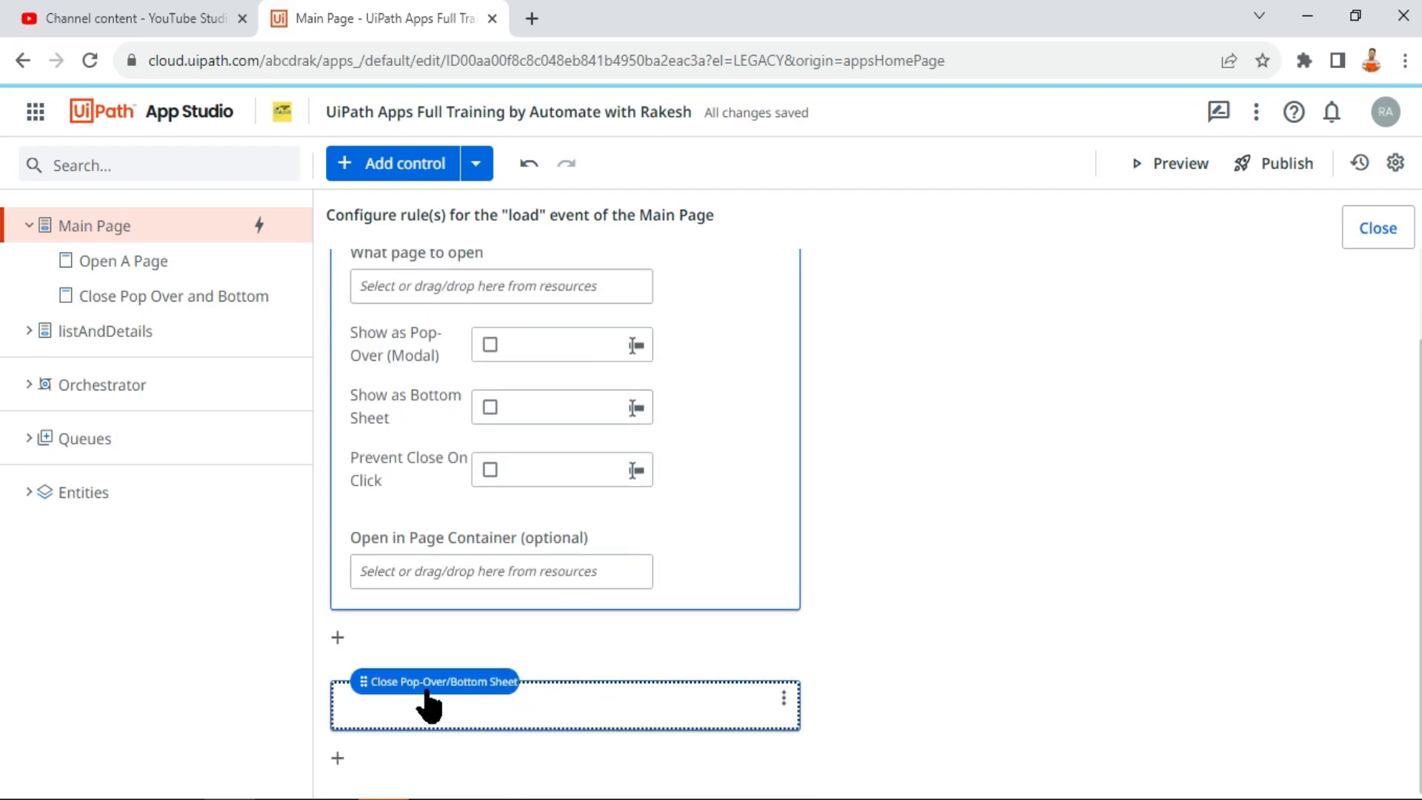
{"action": "left_click", "coordinate": [1377, 228]}
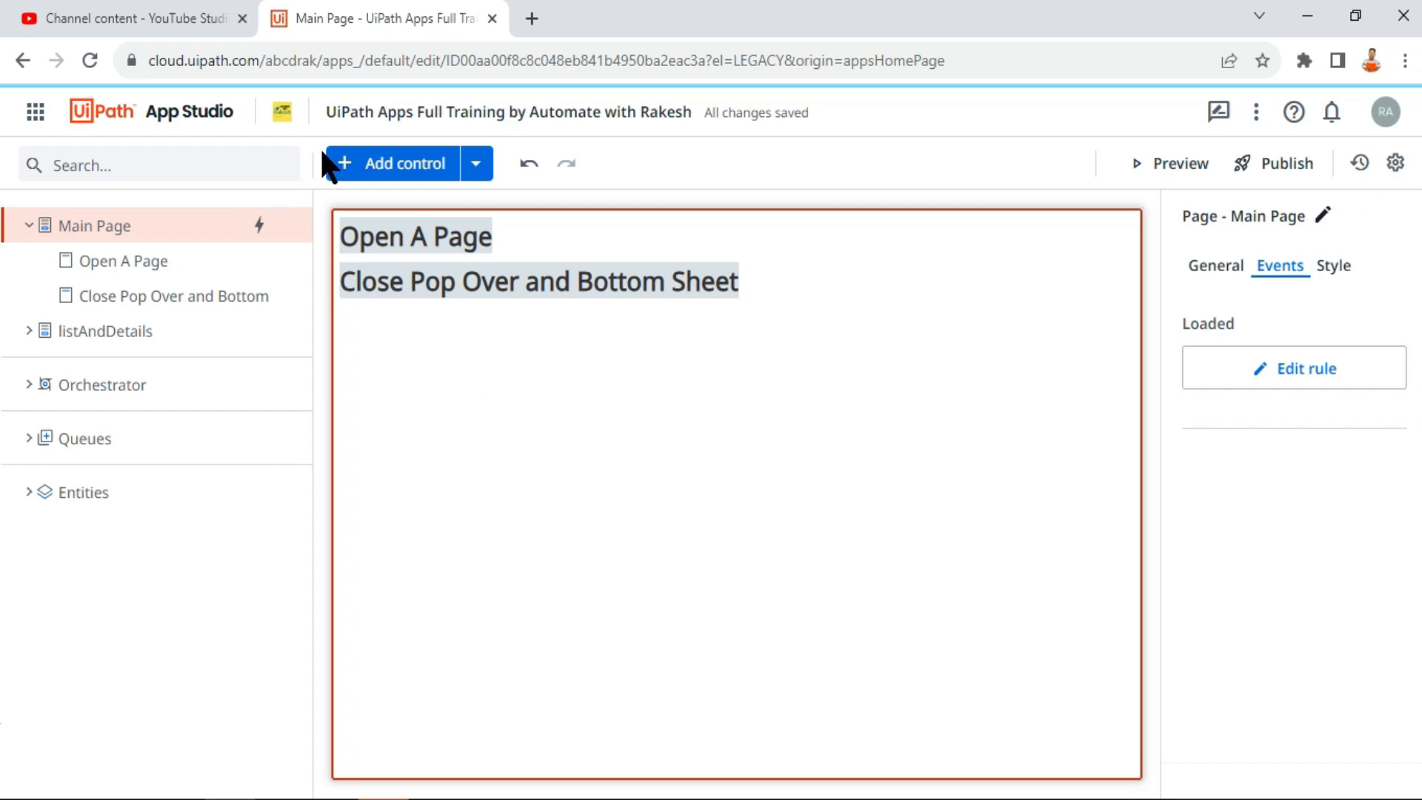
{"action": "left_click", "coordinate": [341, 164]}
{"action": "type", "text": "button"}
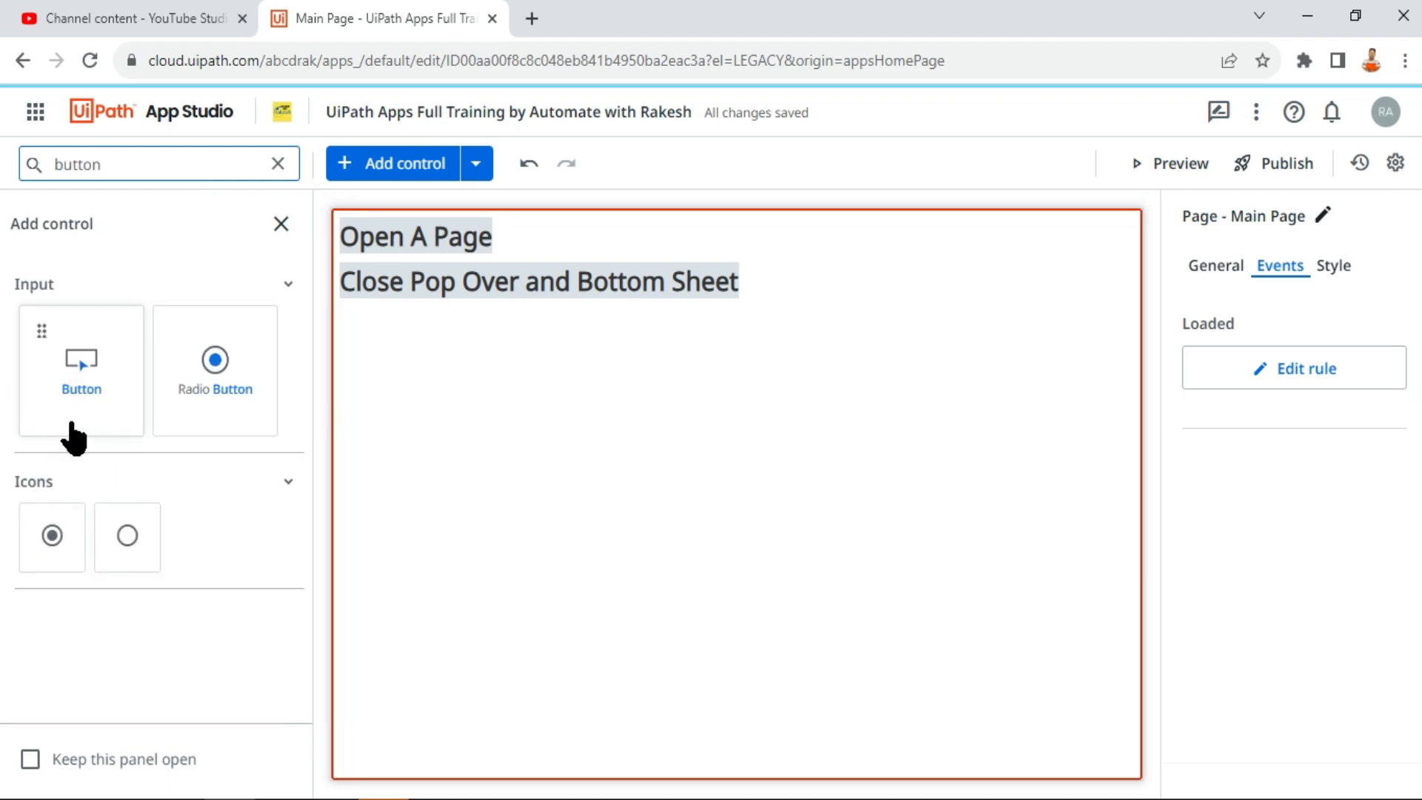
{"action": "left_click_drag", "start_coordinate": [86, 370], "coordinate": [393, 431]}
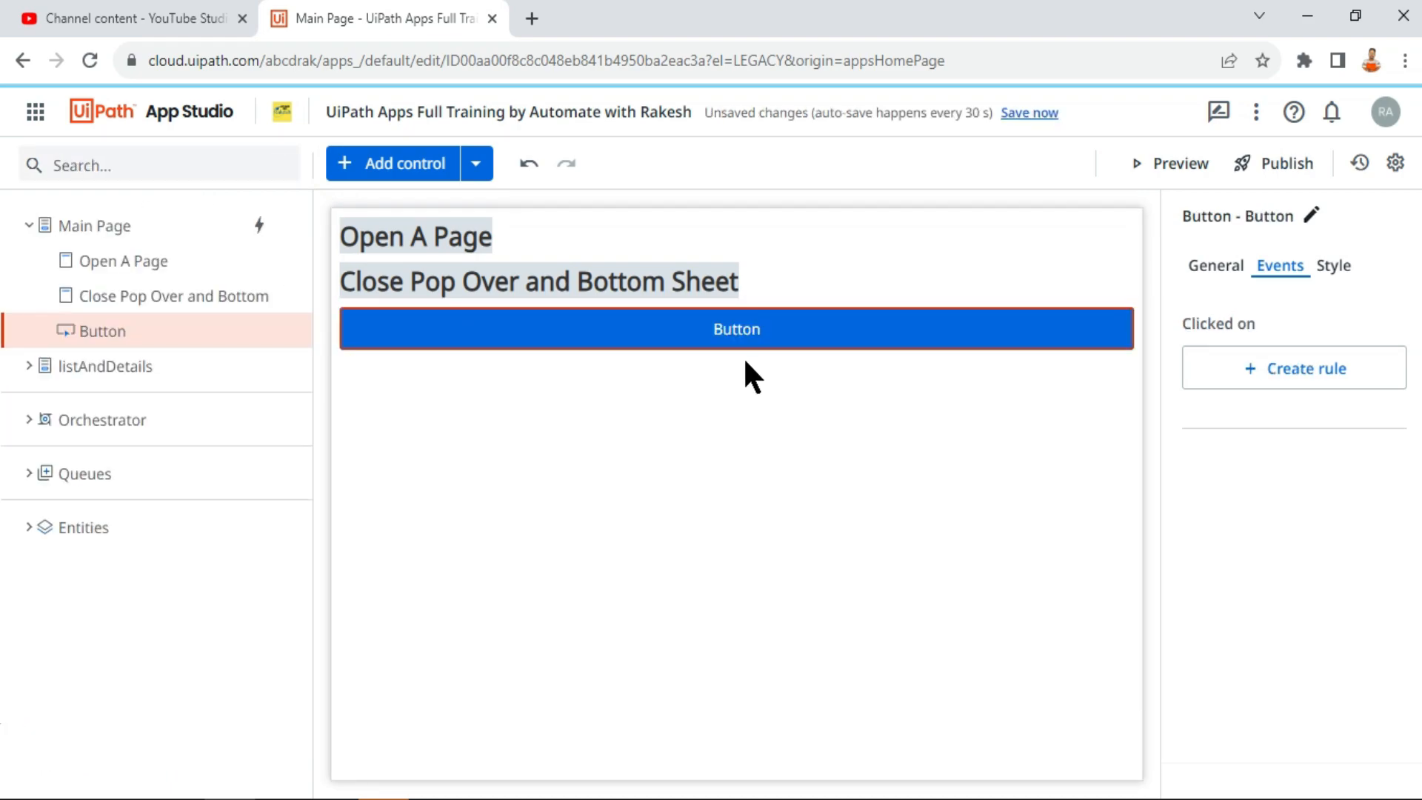
Left-align the new button and set its text to "Open a Page"
{"action": "left_click", "coordinate": [1332, 268]}
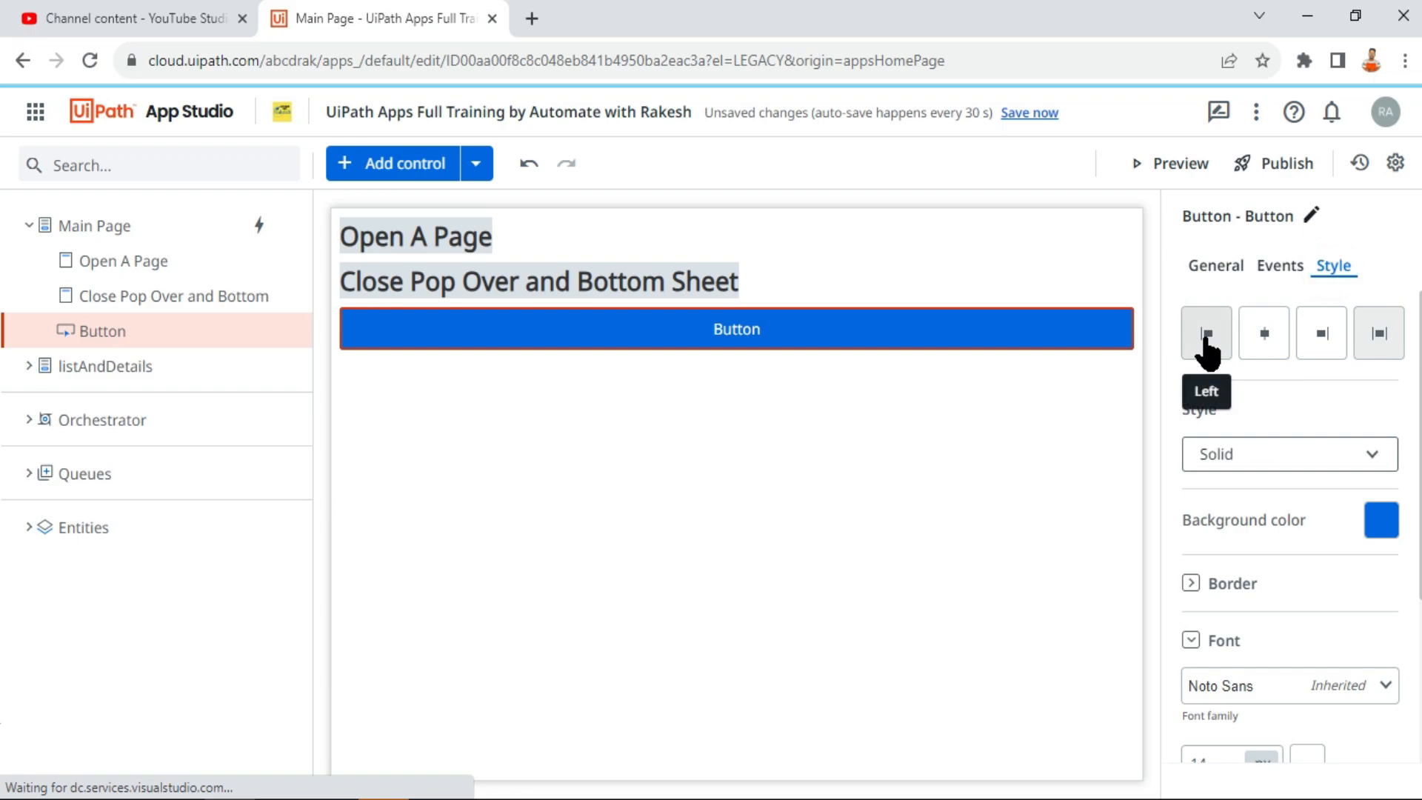
{"action": "left_click", "coordinate": [1205, 342]}
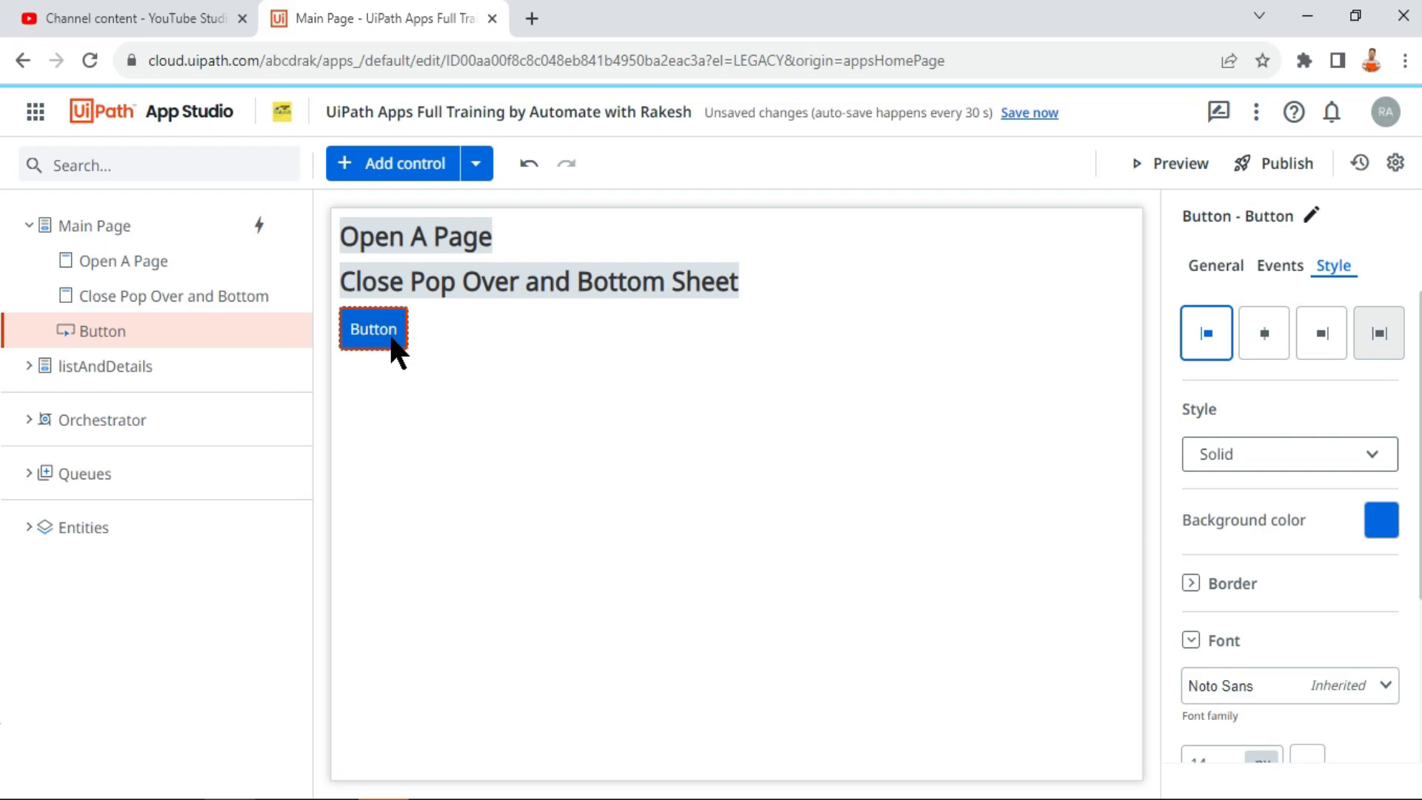
{"action": "left_click", "coordinate": [1216, 274]}
{"action": "double_click", "coordinate": [1251, 343]}
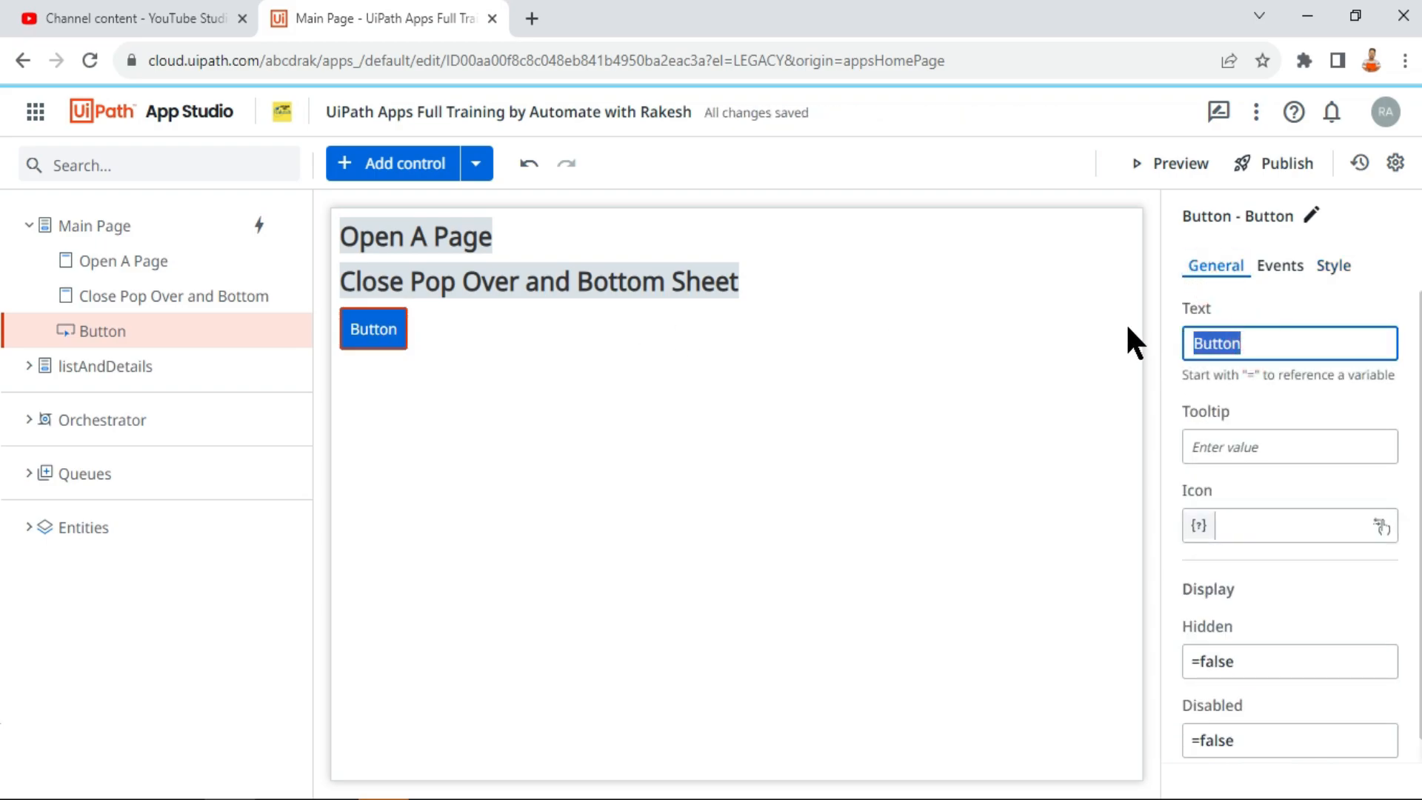
{"action": "type", "text": "Open a"}
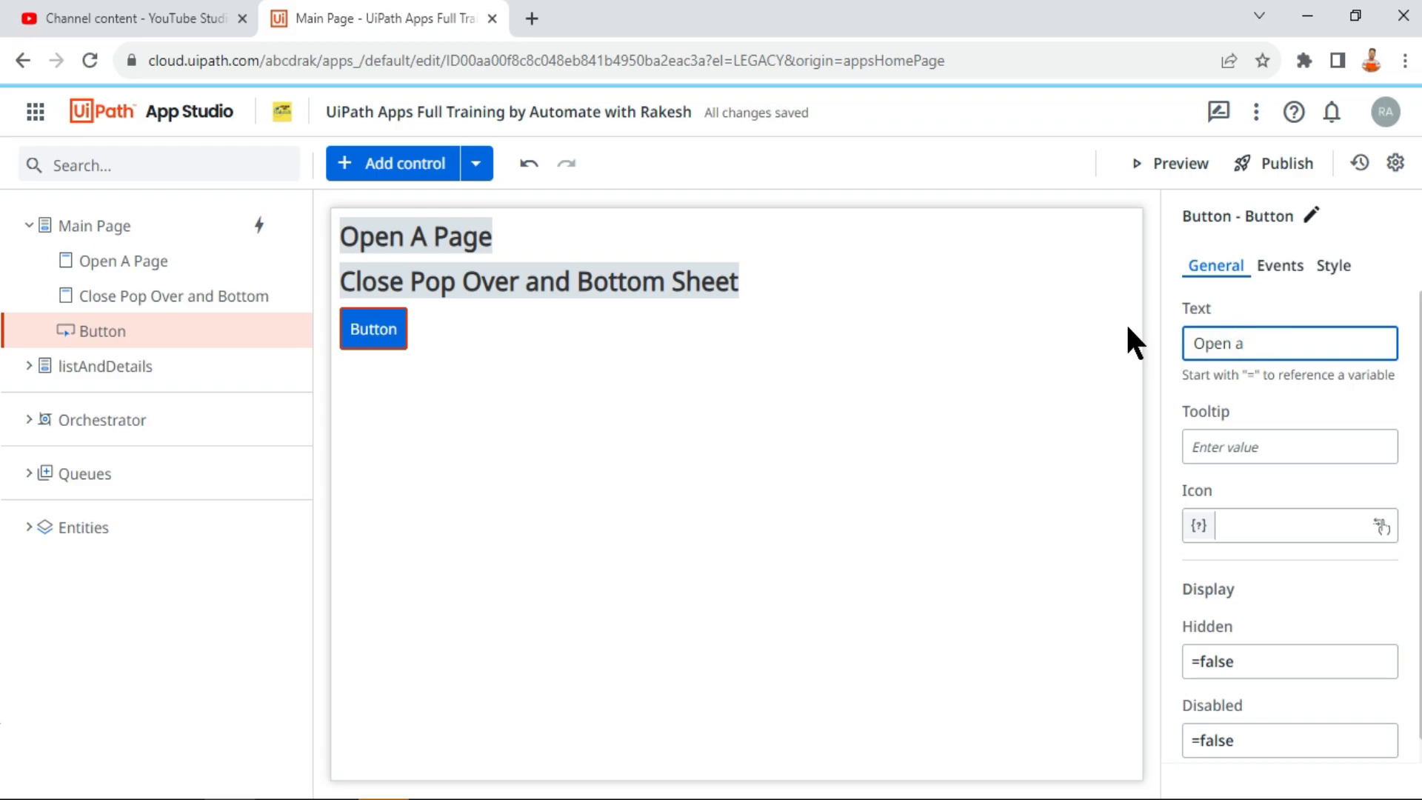
{"action": "type", "text": " Page"}
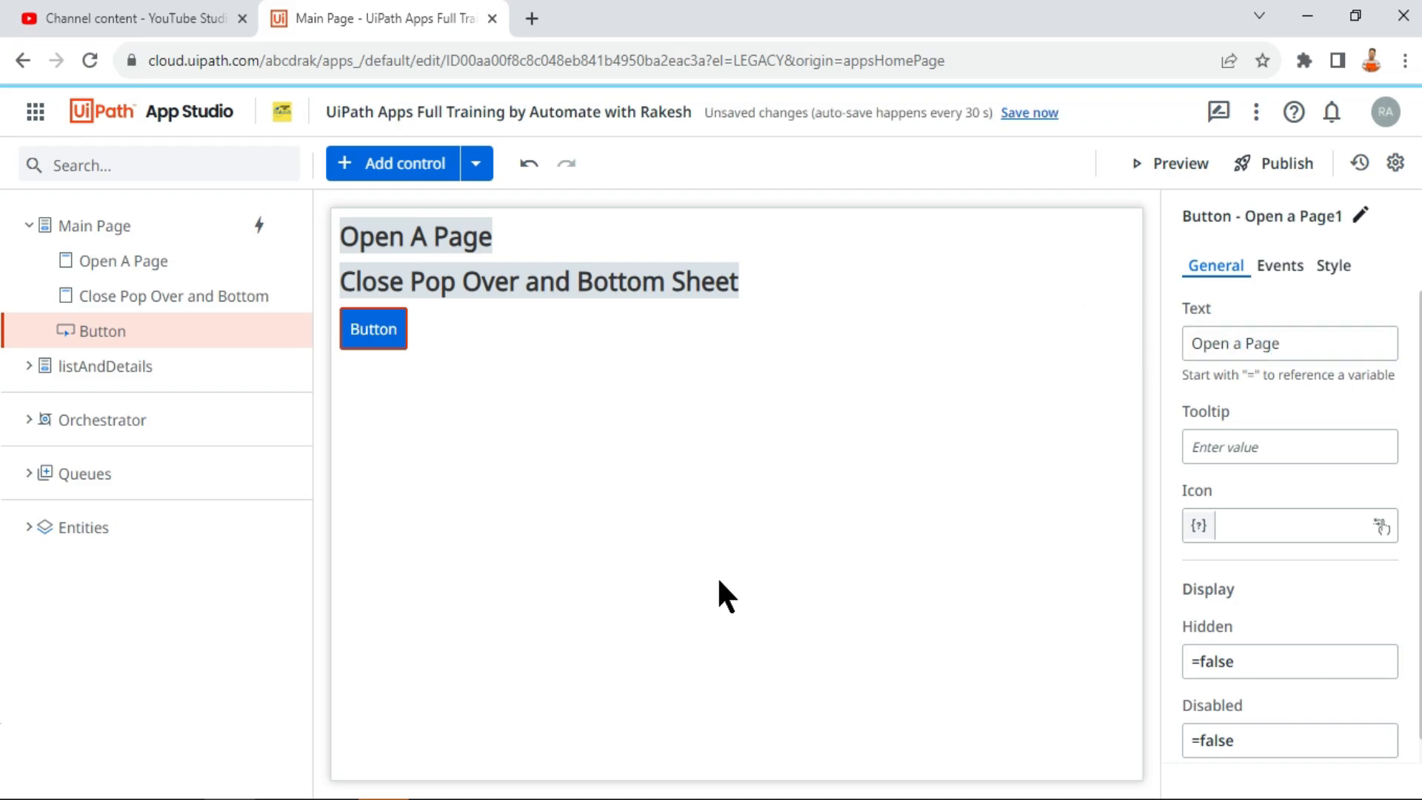
{"action": "left_click", "coordinate": [717, 576]}
Create a click rule for the Open a Page button using the Open a Page action, leaving its target page empty
{"action": "left_click", "coordinate": [429, 341]}
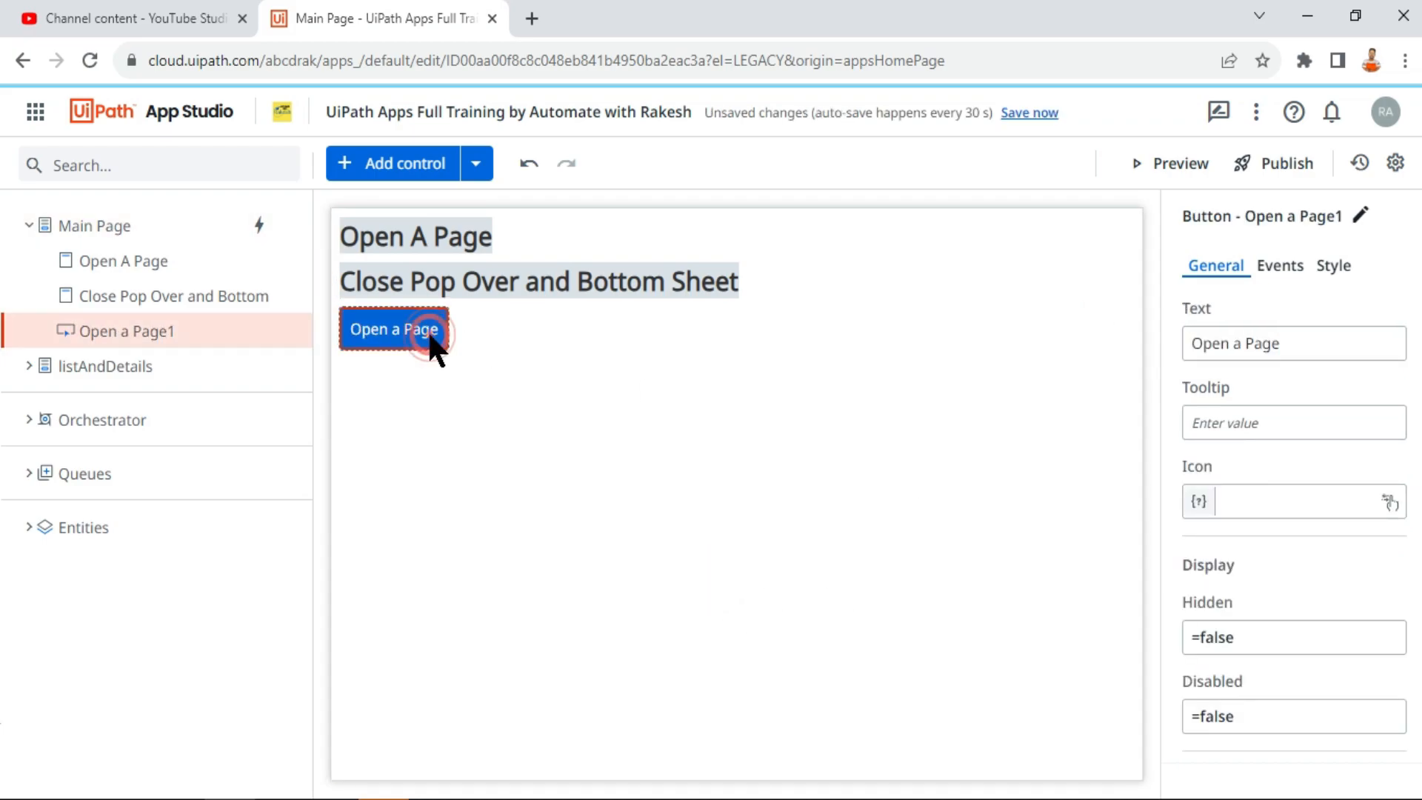
{"action": "left_click", "coordinate": [1287, 271]}
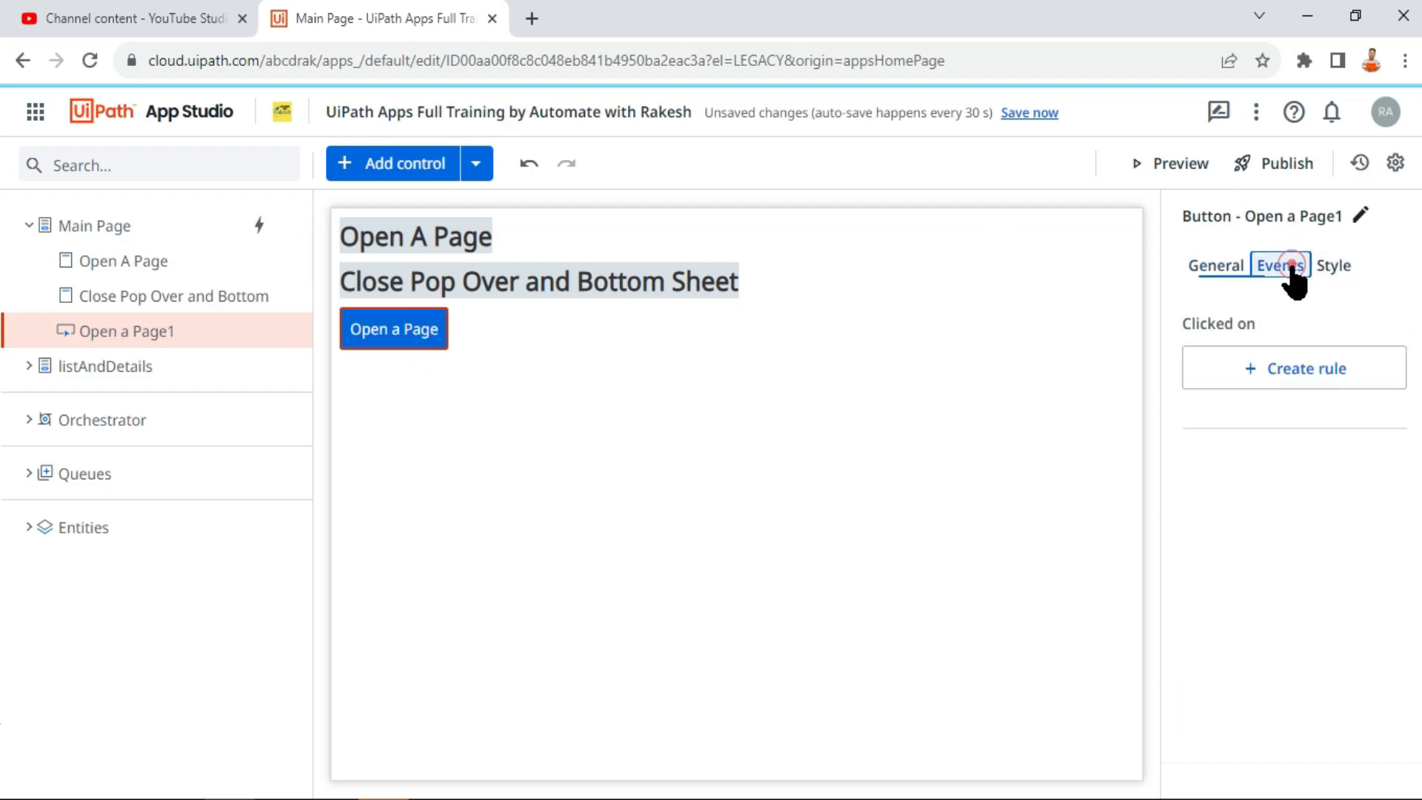
{"action": "left_click", "coordinate": [1337, 374]}
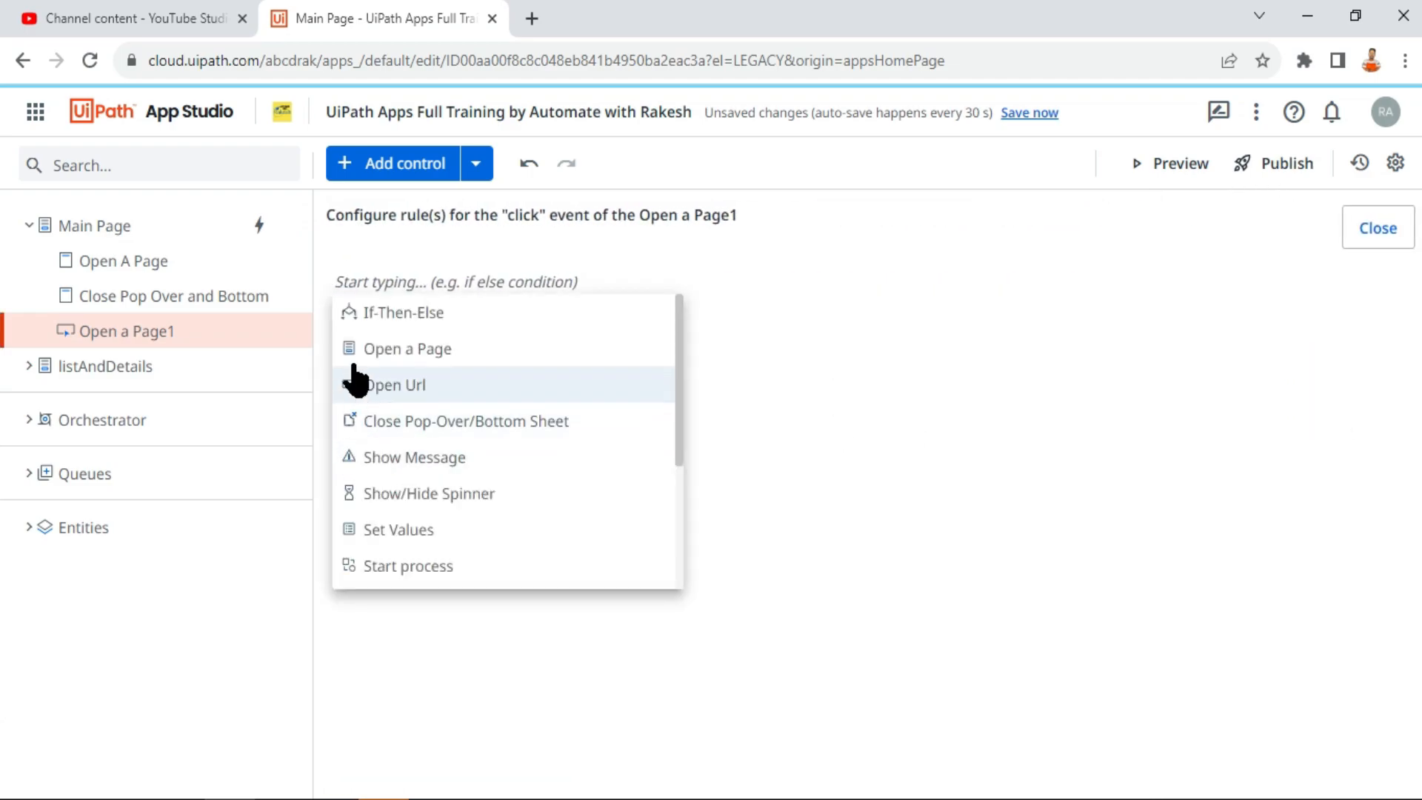
{"action": "left_click", "coordinate": [396, 351]}
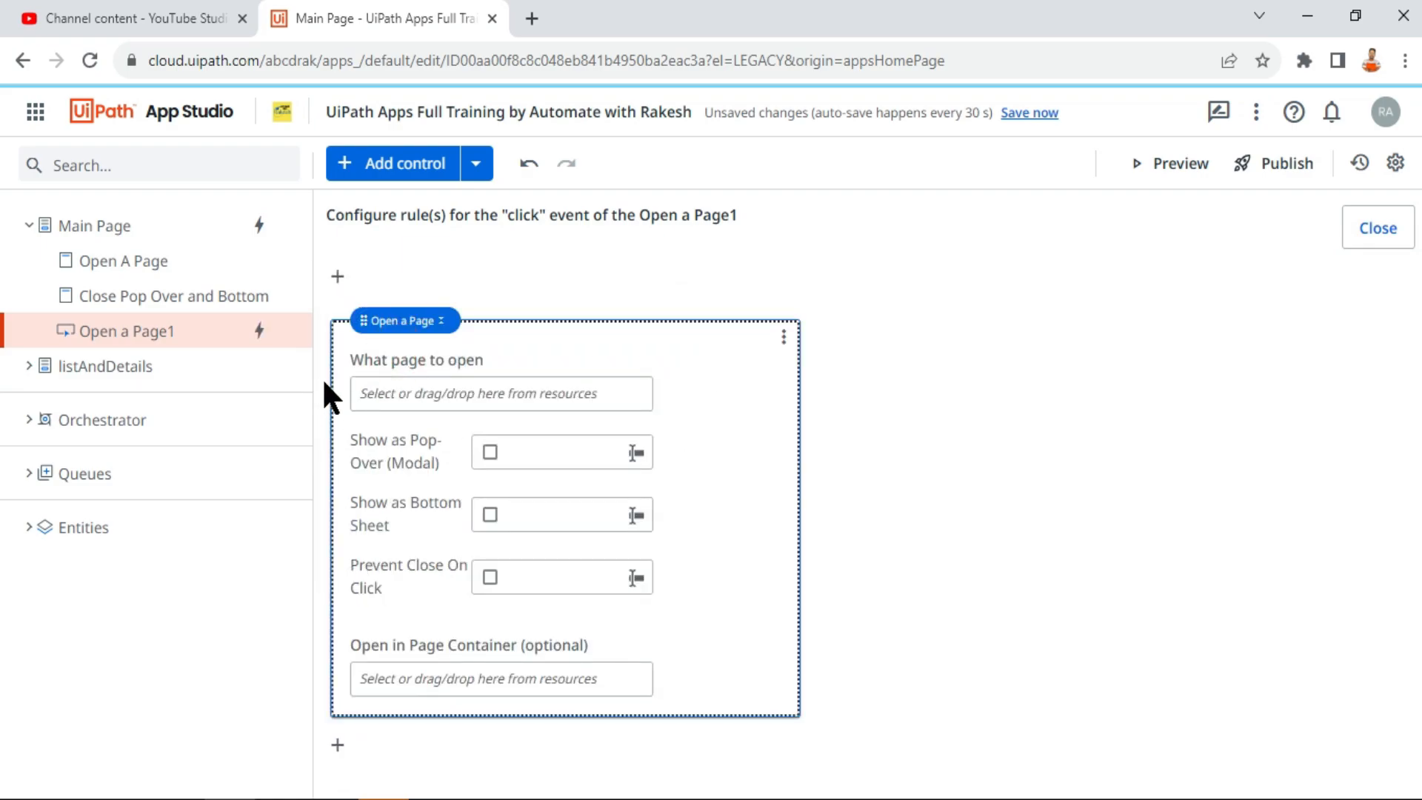
{"action": "left_click", "coordinate": [434, 393]}
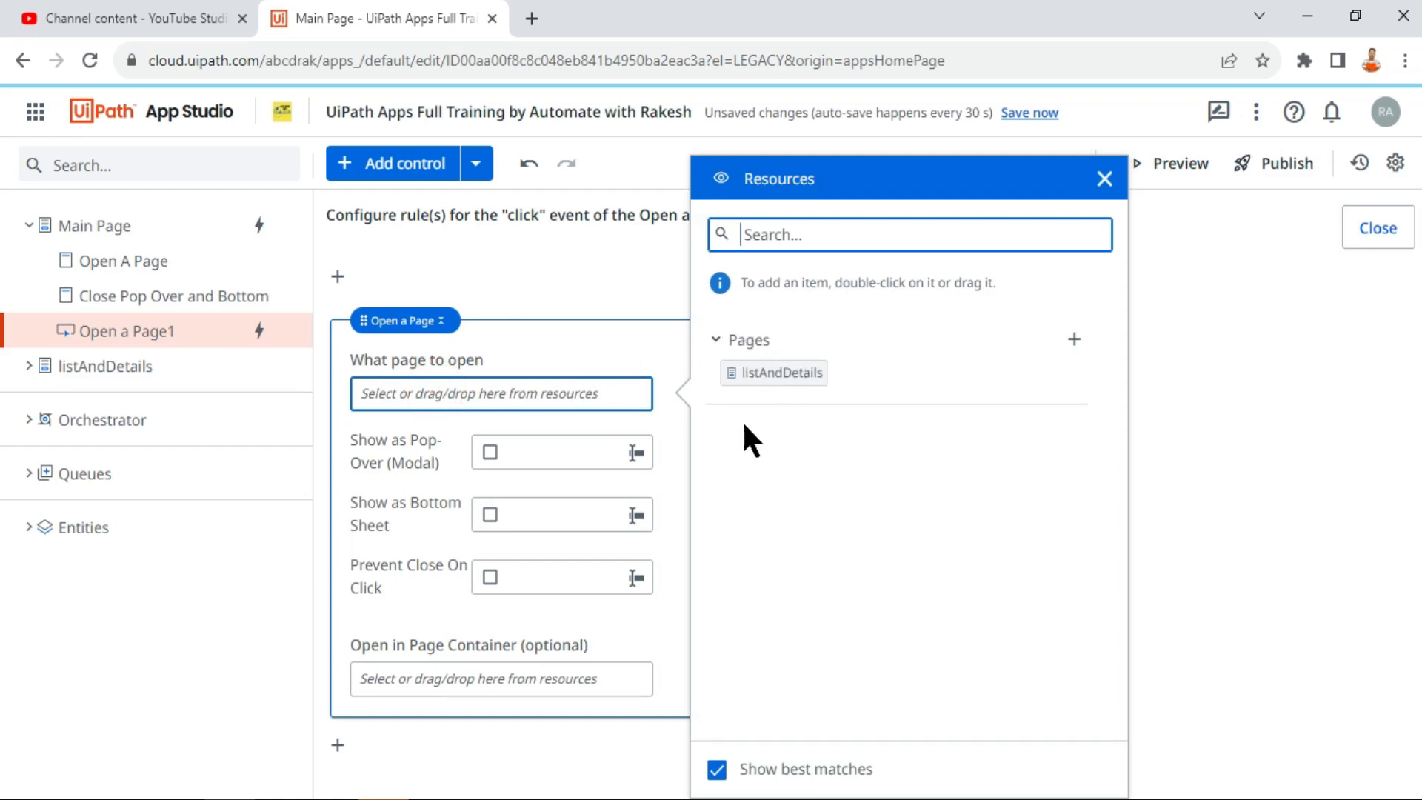
{"action": "left_click", "coordinate": [1106, 185]}
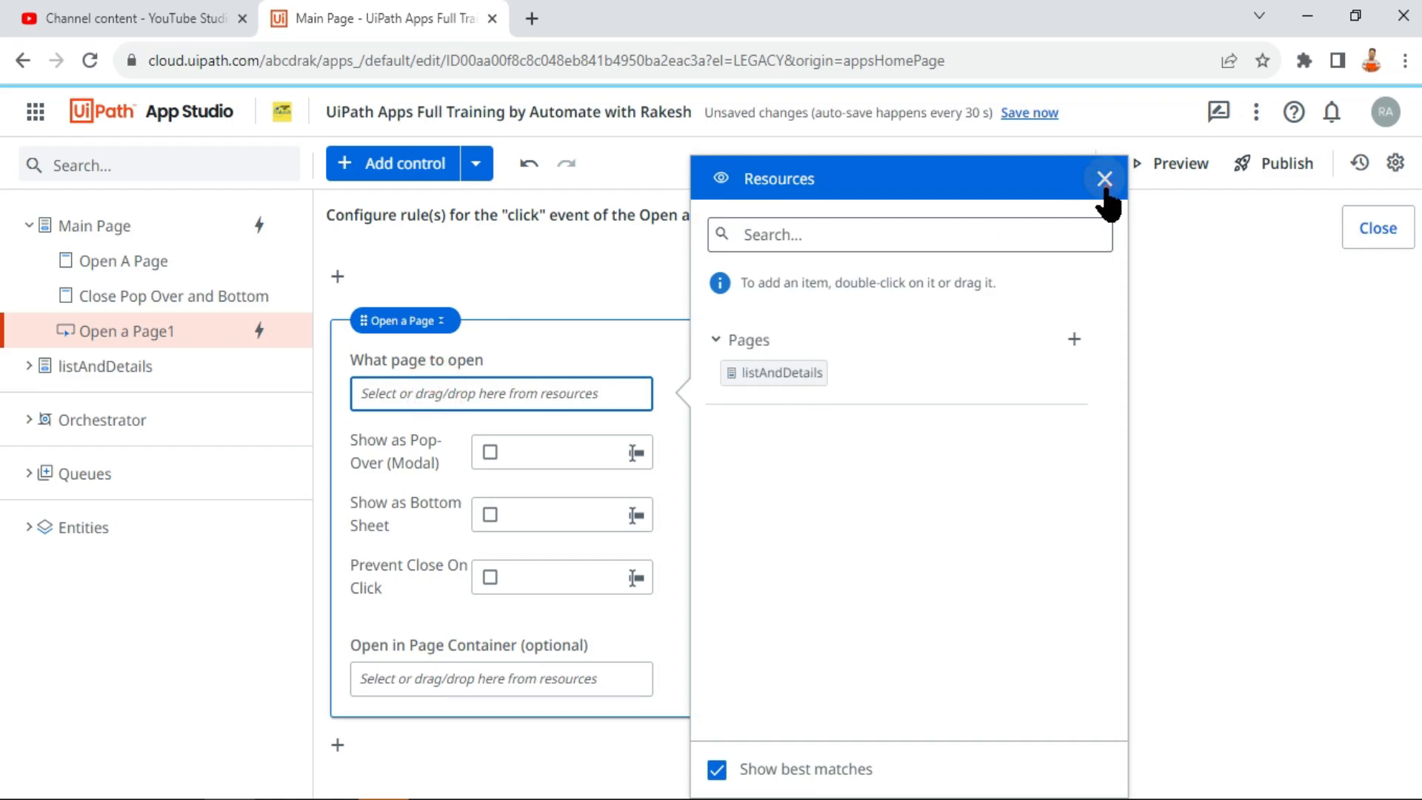
{"action": "left_click", "coordinate": [1104, 180]}
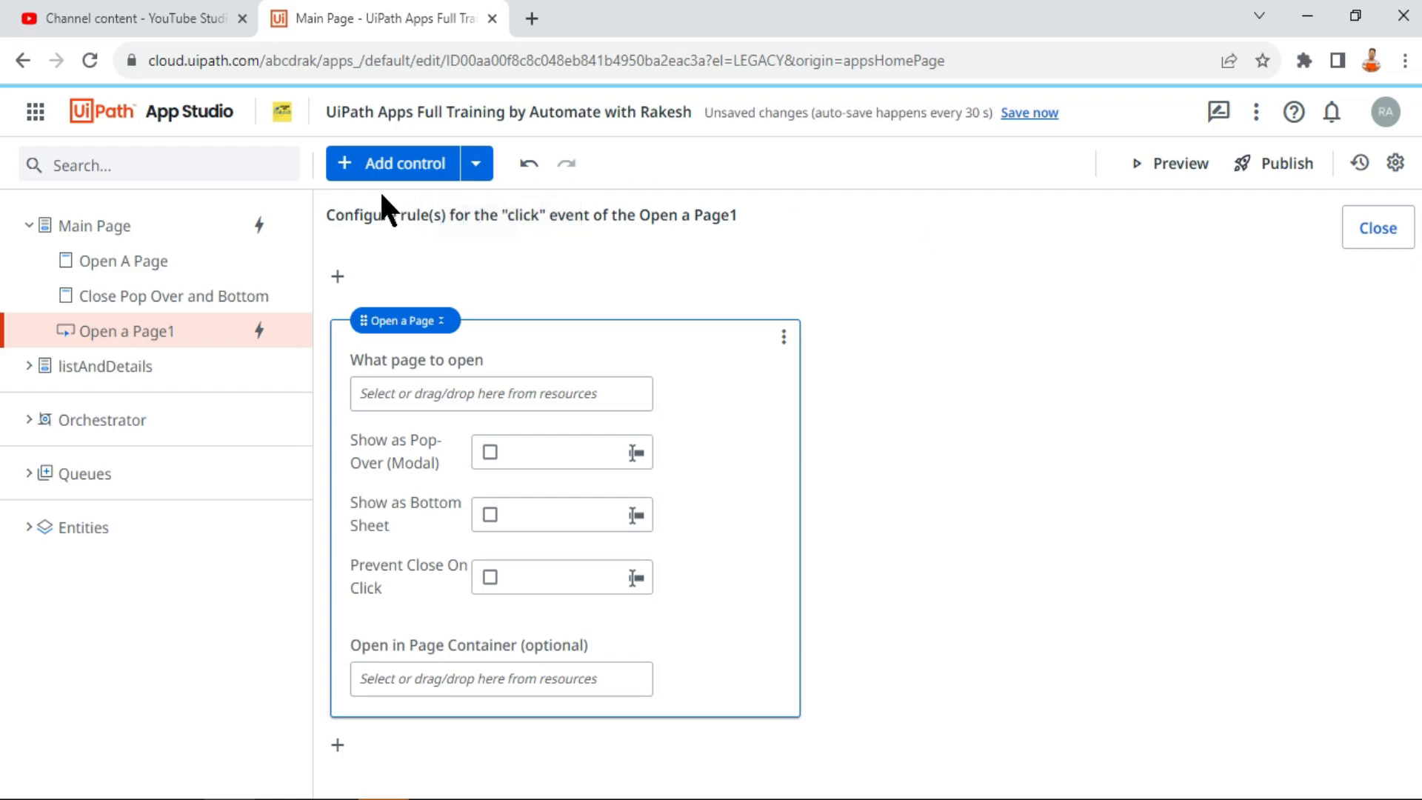
Add a new page to the app from the Dashboard template
{"action": "left_click", "coordinate": [469, 165]}
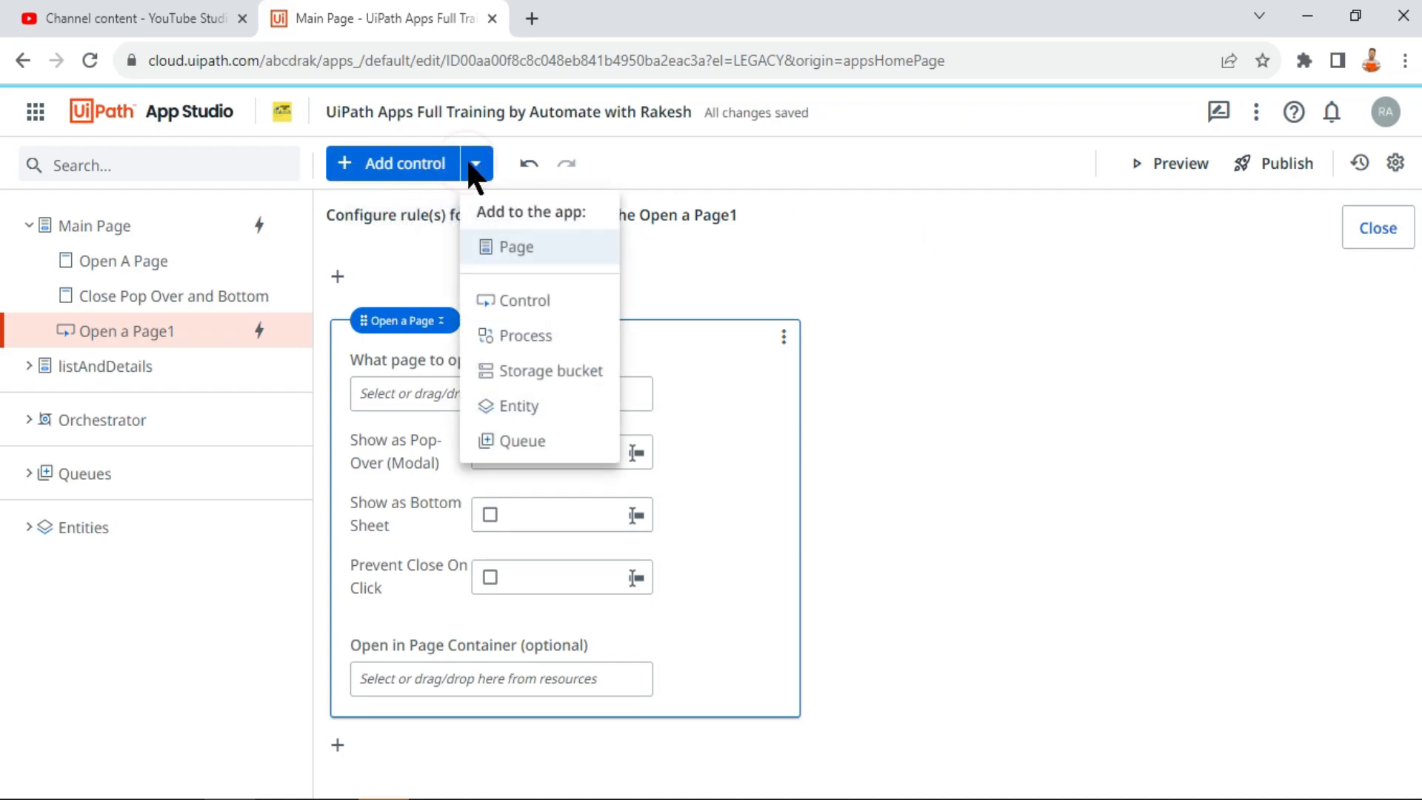
{"action": "left_click", "coordinate": [521, 250]}
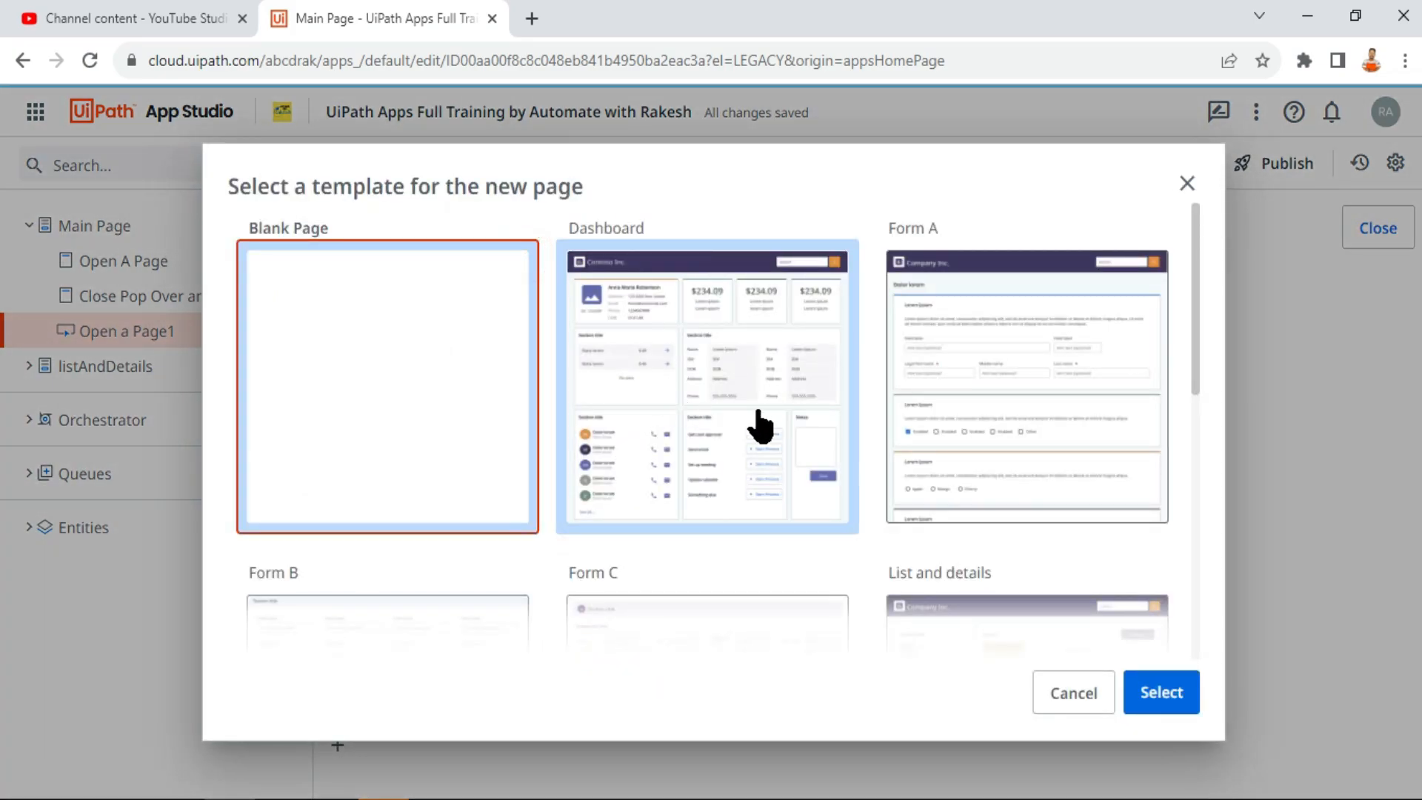
{"action": "double_click", "coordinate": [724, 379]}
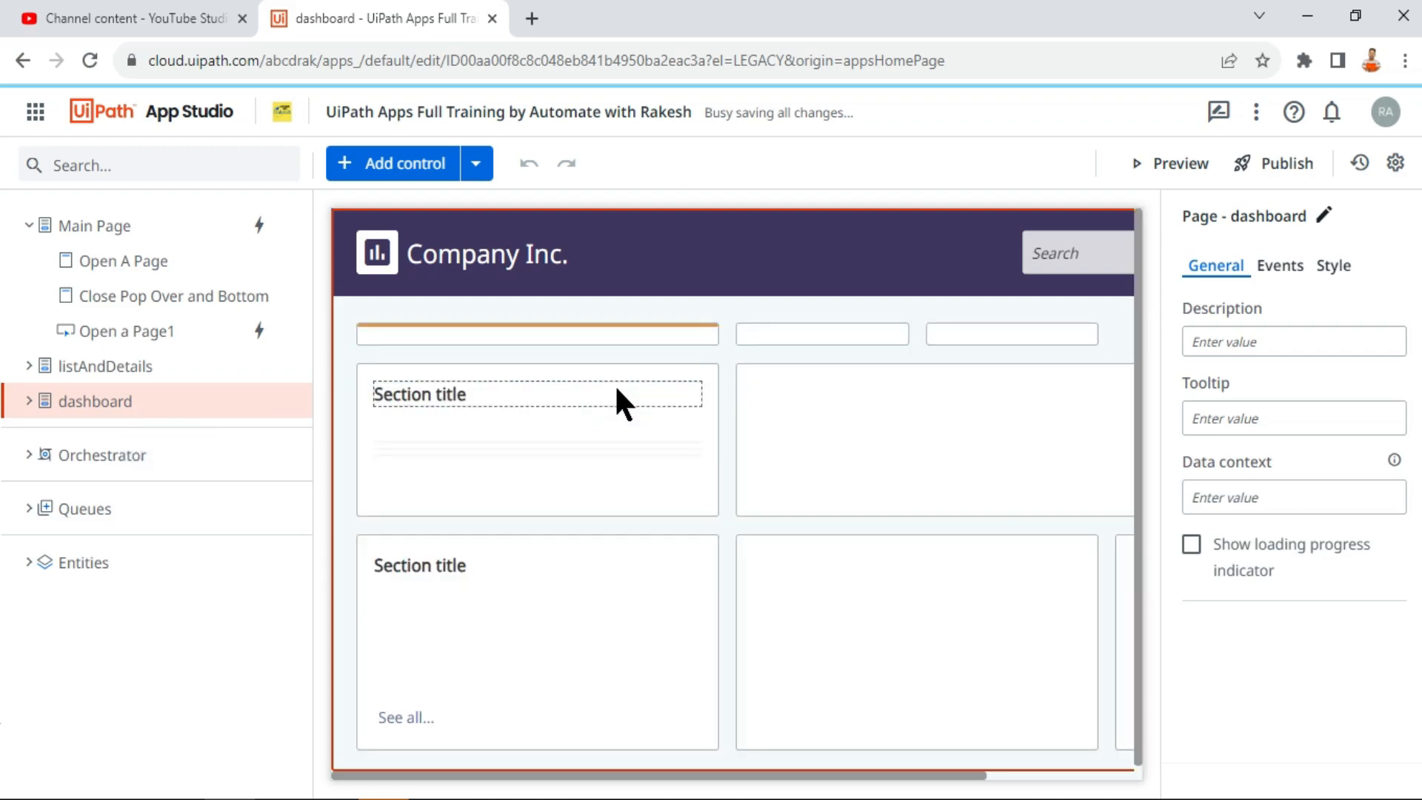
Set the dashboard page as the page to open in the Main Page button's click rule
{"action": "left_click", "coordinate": [111, 223]}
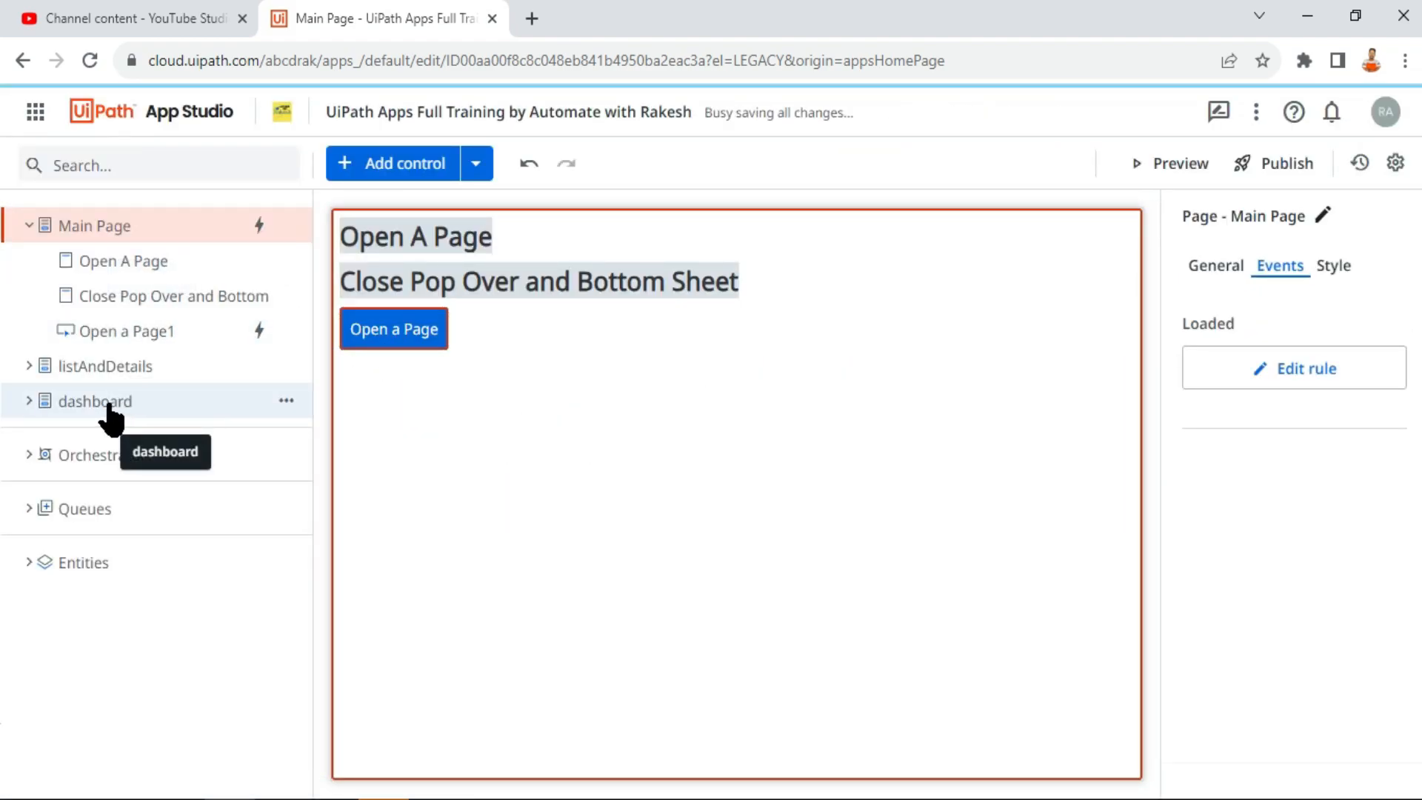
{"action": "left_click", "coordinate": [422, 332]}
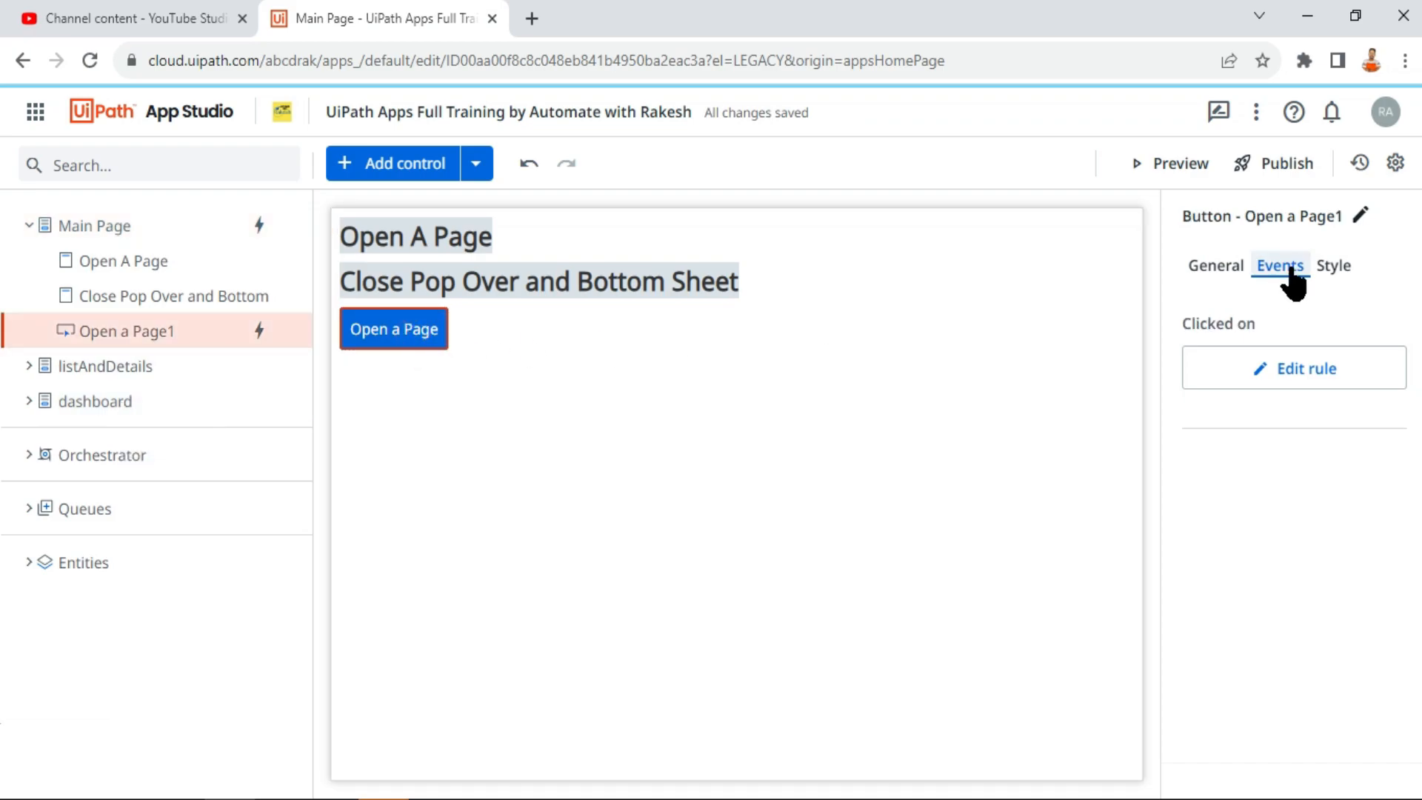
{"action": "left_click", "coordinate": [1311, 369]}
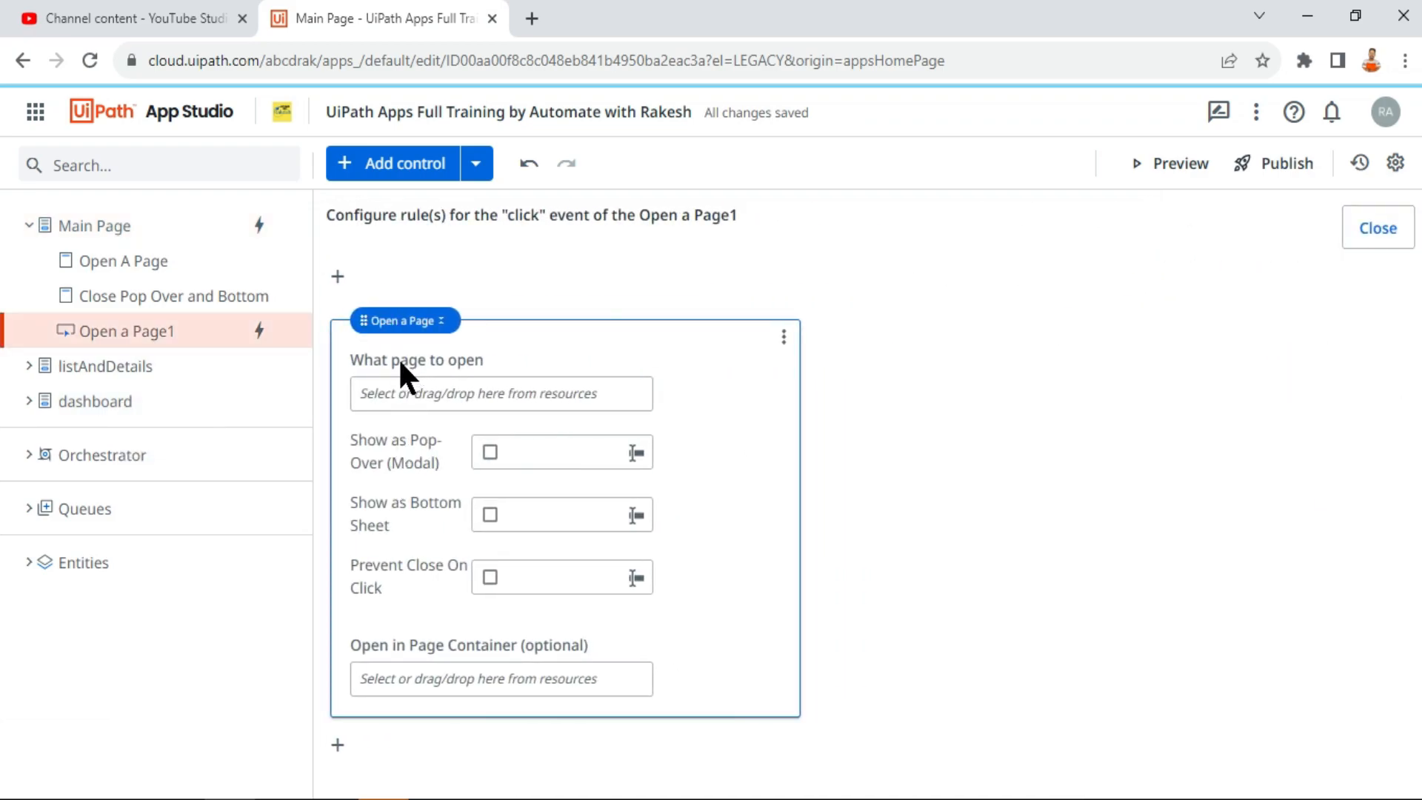
{"action": "left_click", "coordinate": [405, 393]}
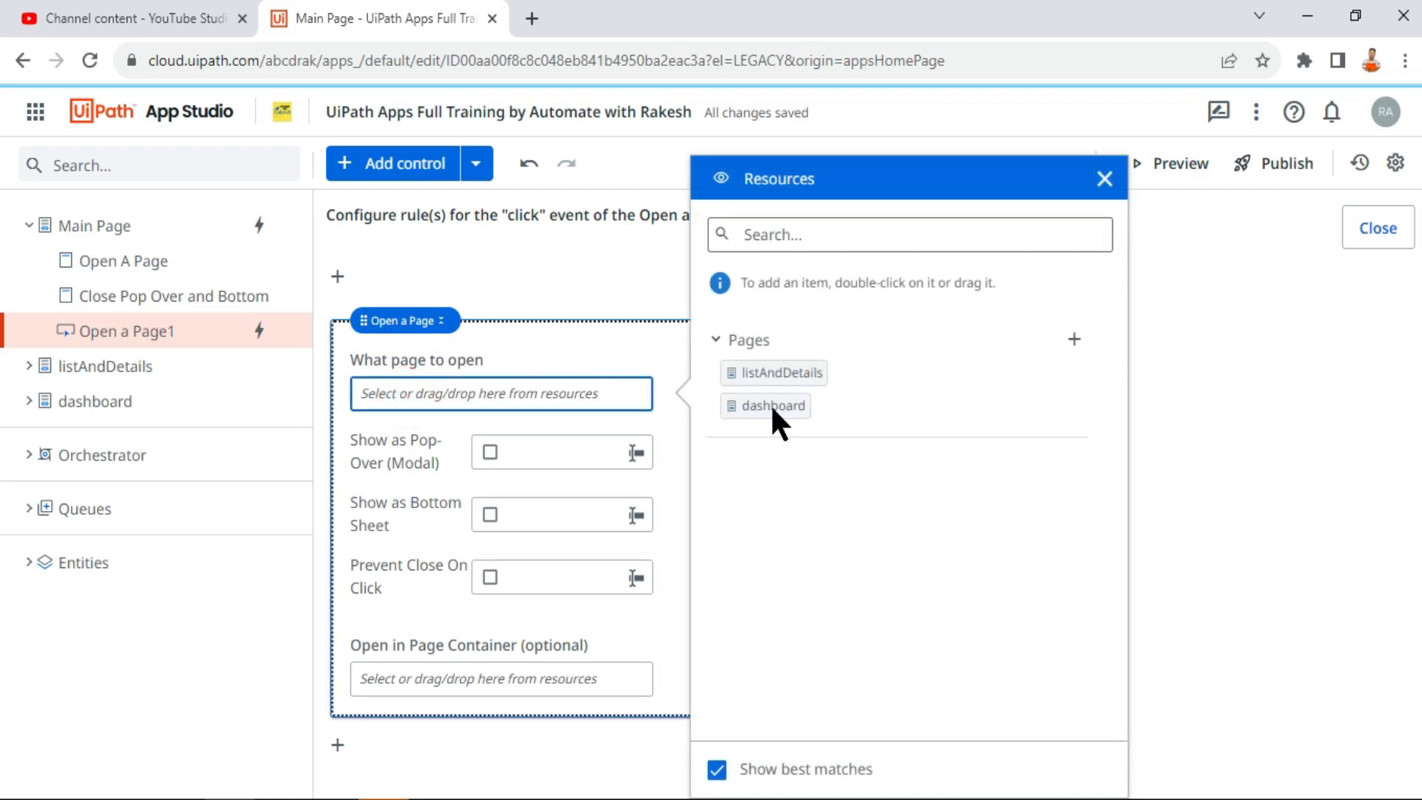
{"action": "double_click", "coordinate": [771, 406]}
{"action": "left_click", "coordinate": [1181, 458]}
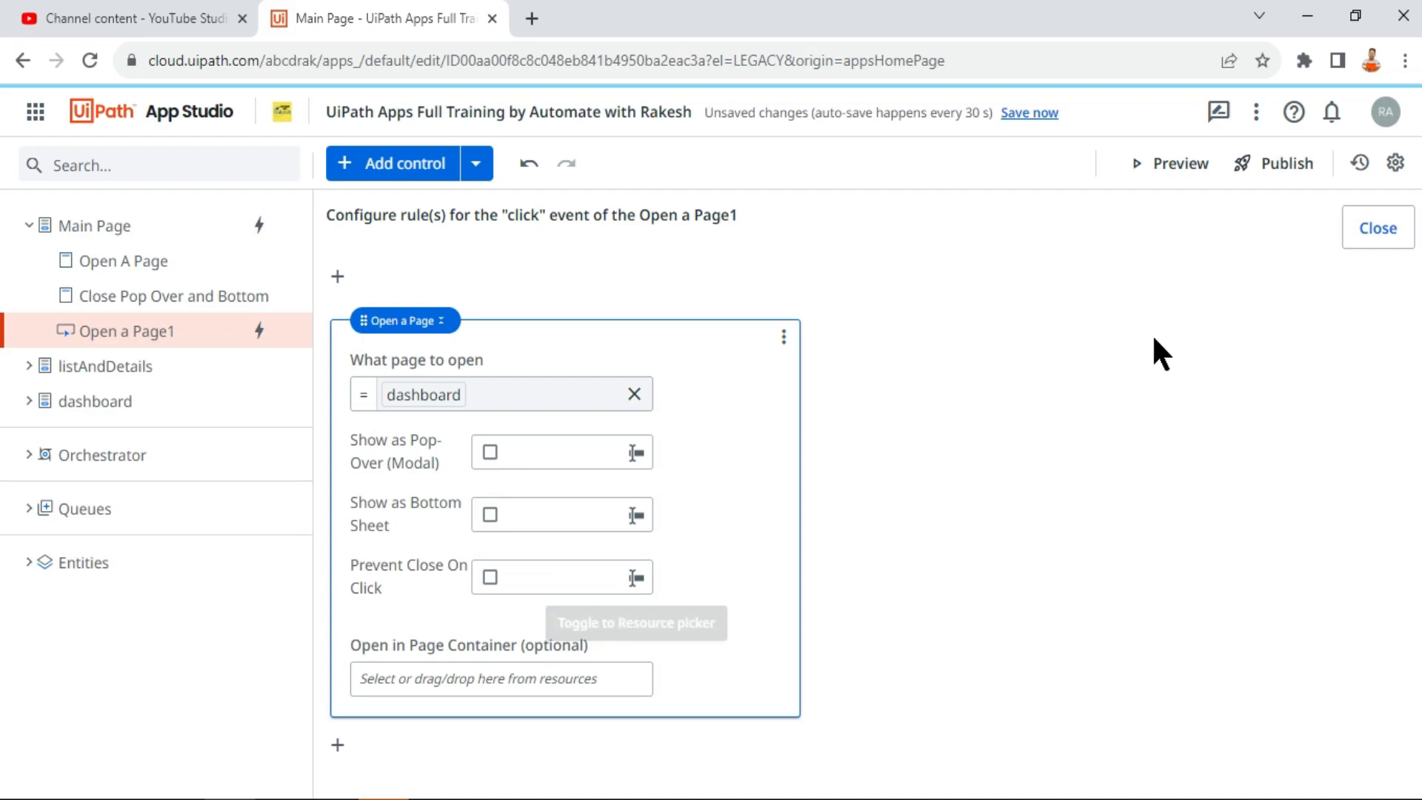
{"action": "left_click", "coordinate": [1376, 241]}
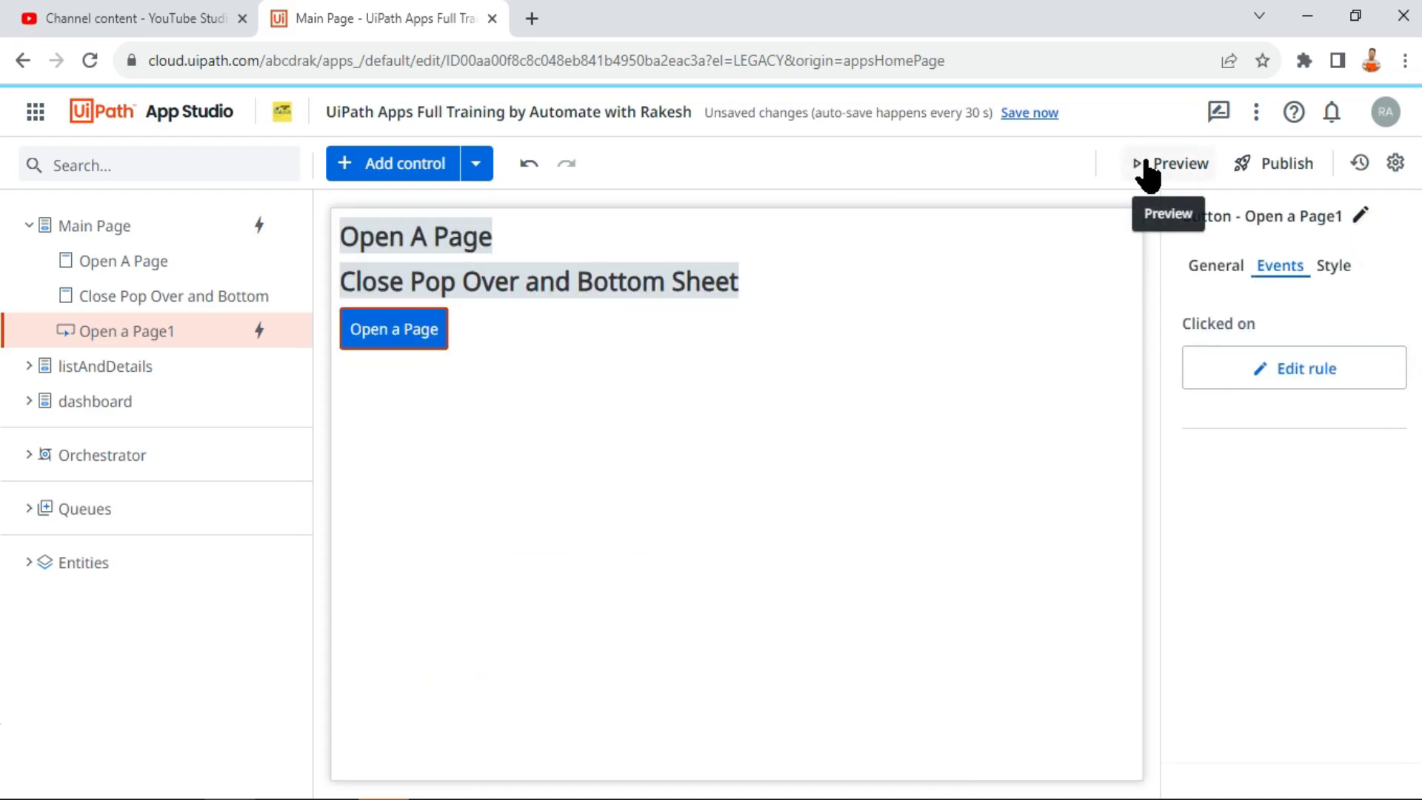
Preview the app, test the Open a Page button, return to the main page and close the preview
{"action": "left_click", "coordinate": [1170, 176]}
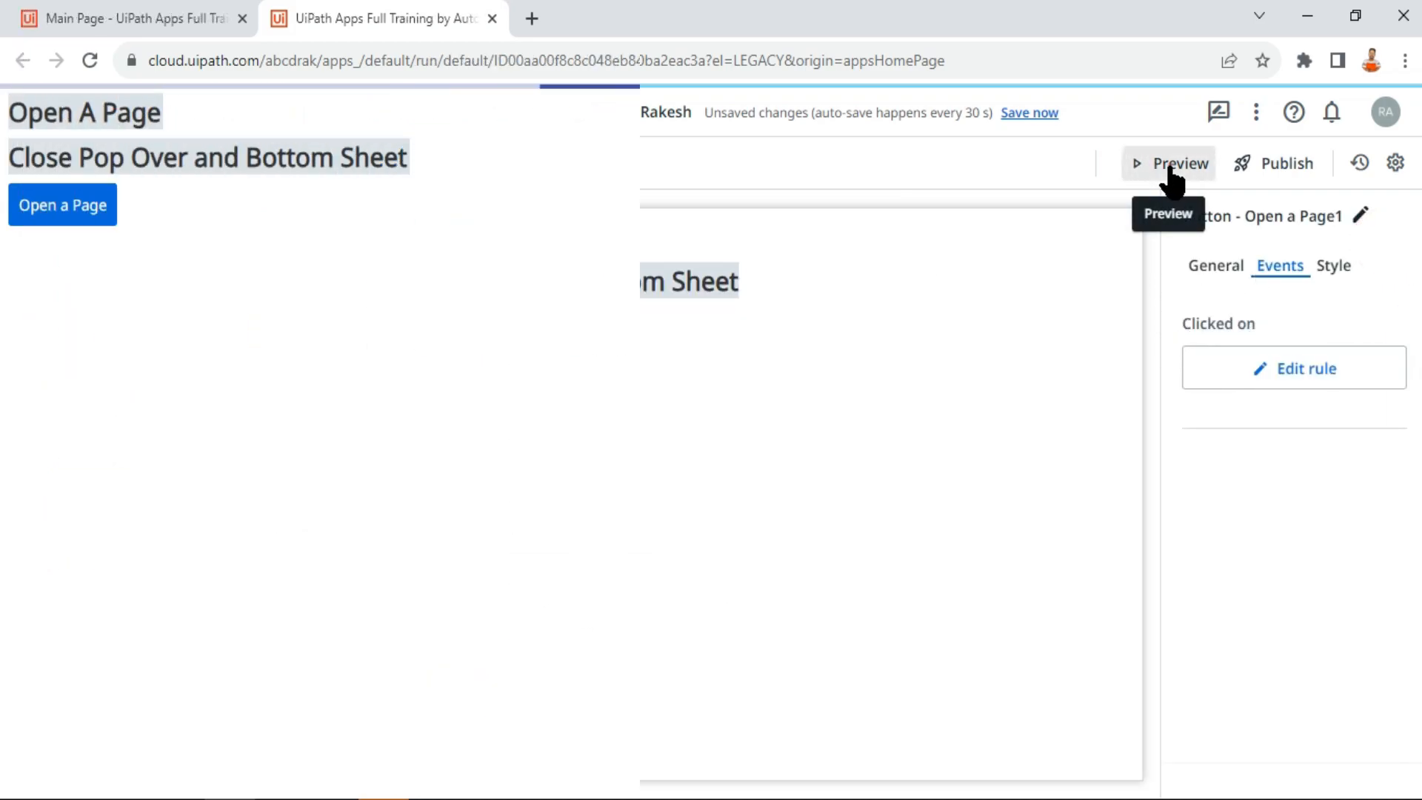
{"action": "left_click", "coordinate": [87, 212]}
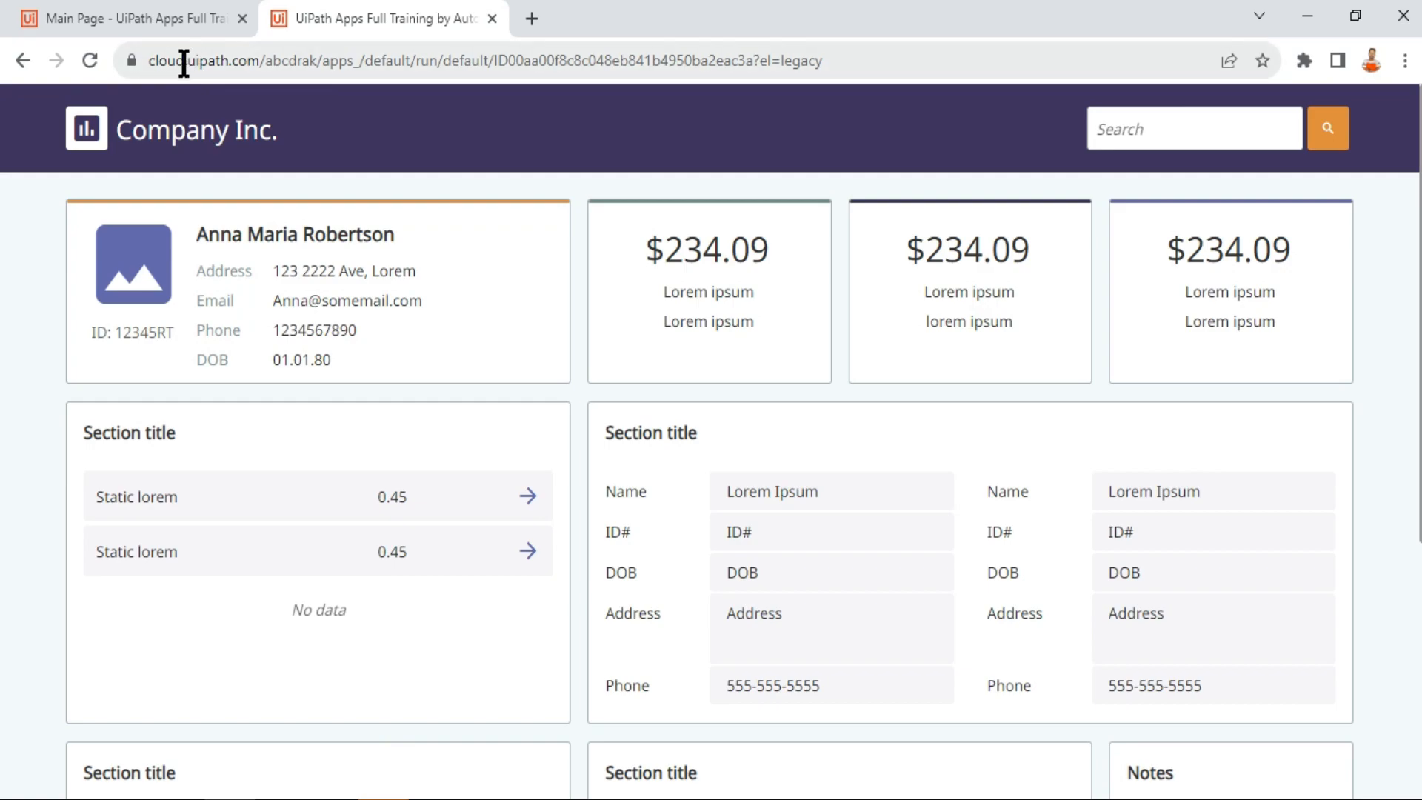
{"action": "left_click", "coordinate": [15, 59]}
{"action": "left_click", "coordinate": [35, 59]}
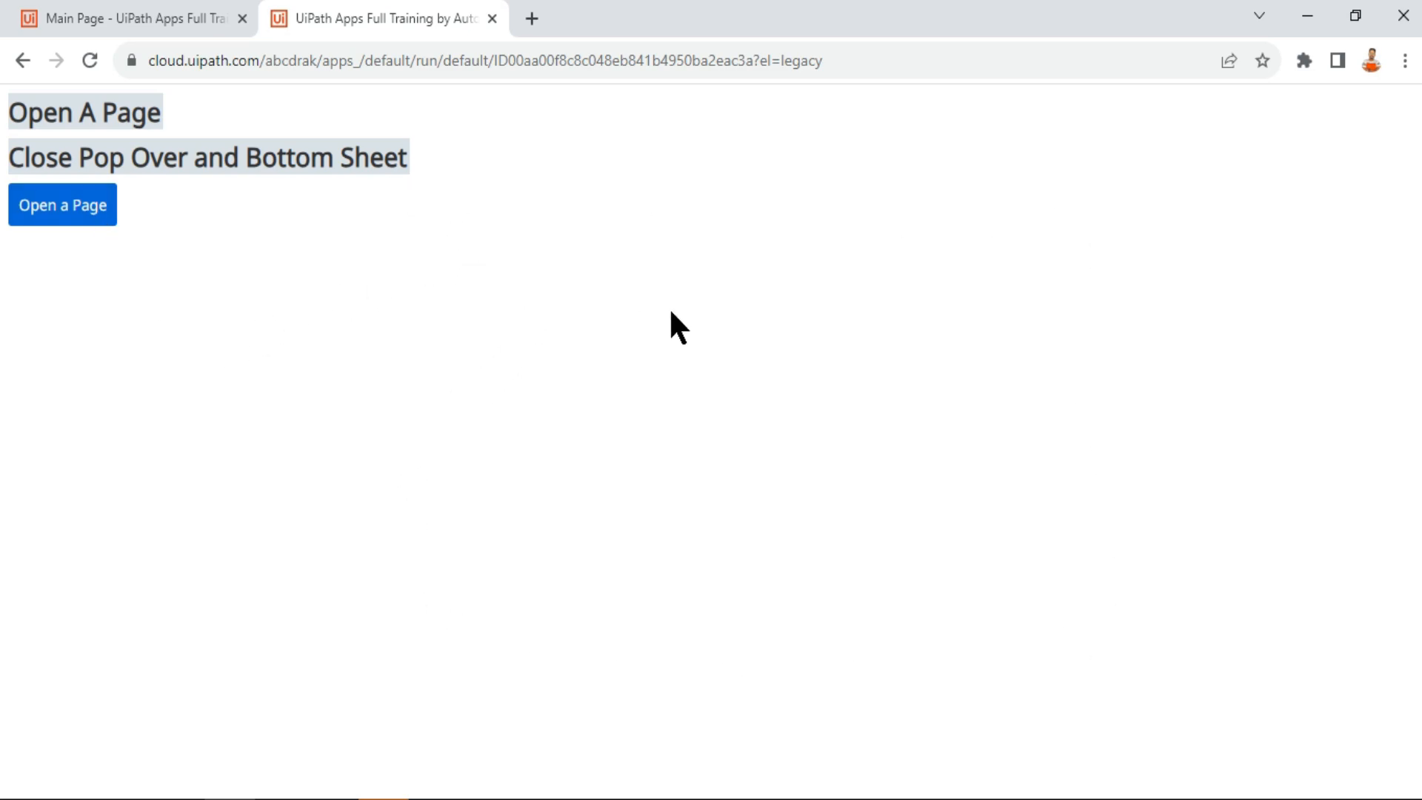
{"action": "left_click", "coordinate": [492, 19]}
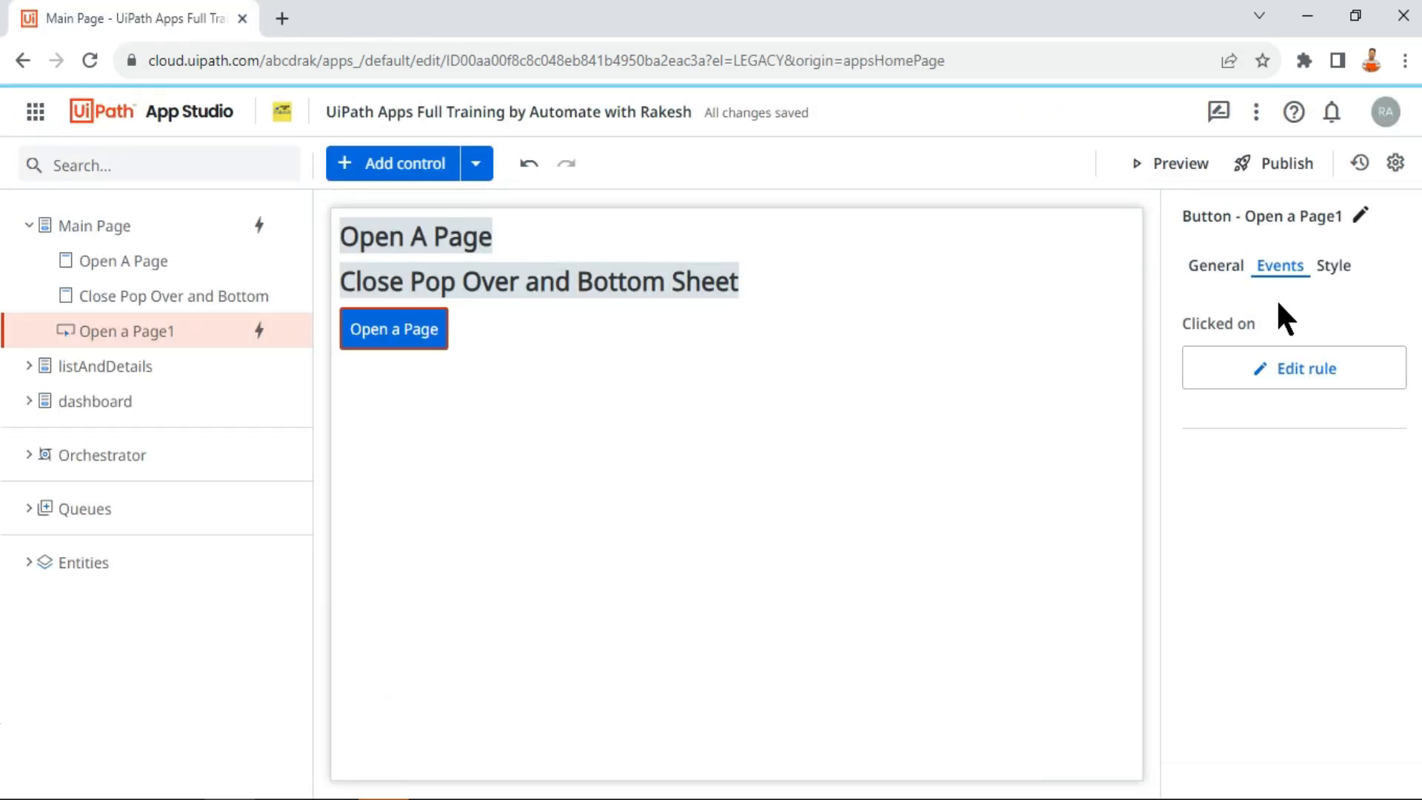
Enable Show as Pop-Over (Modal) in the button's click rule and test the Open a Page button in the preview
{"action": "left_click", "coordinate": [1311, 378]}
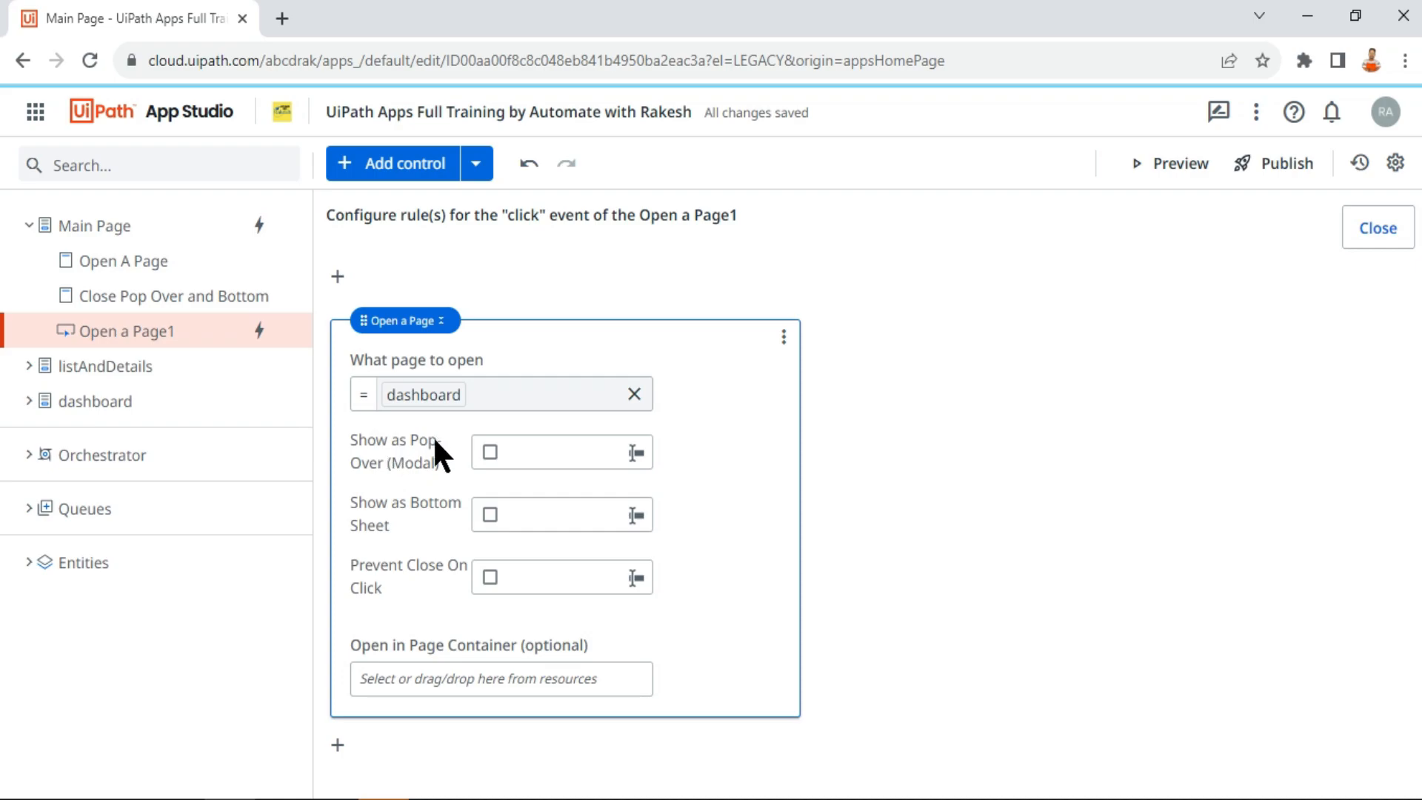
{"action": "left_click", "coordinate": [489, 453]}
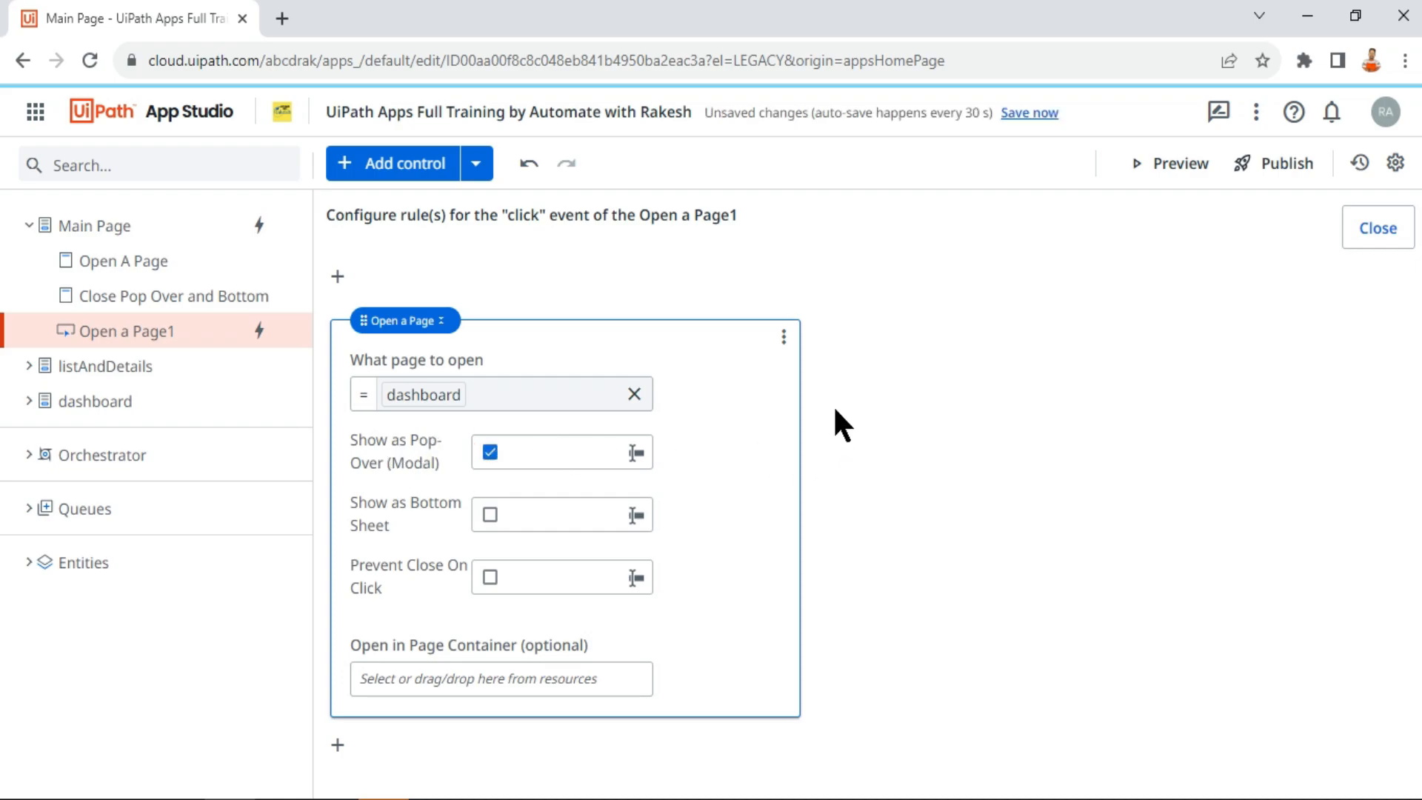
{"action": "left_click", "coordinate": [1176, 163]}
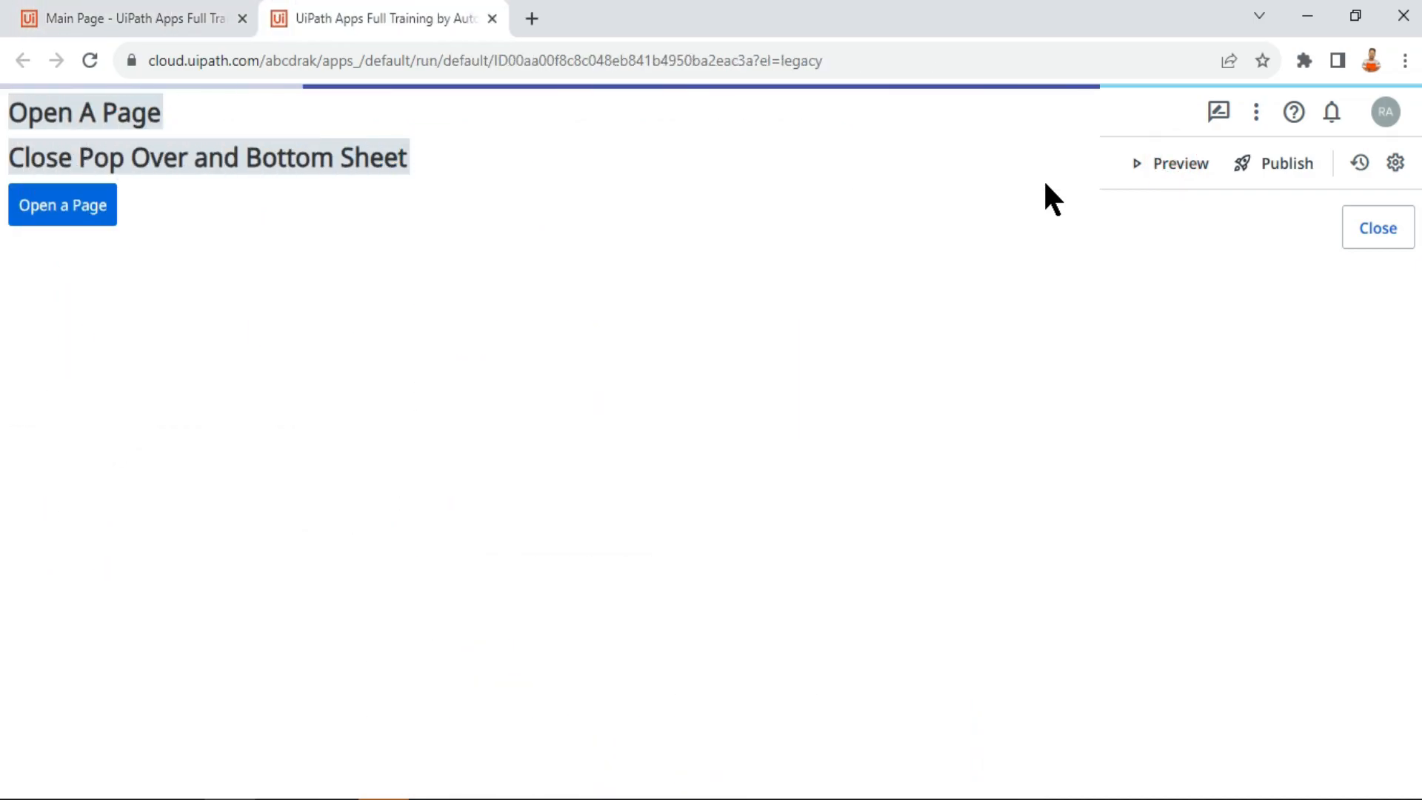
{"action": "left_click", "coordinate": [100, 21]}
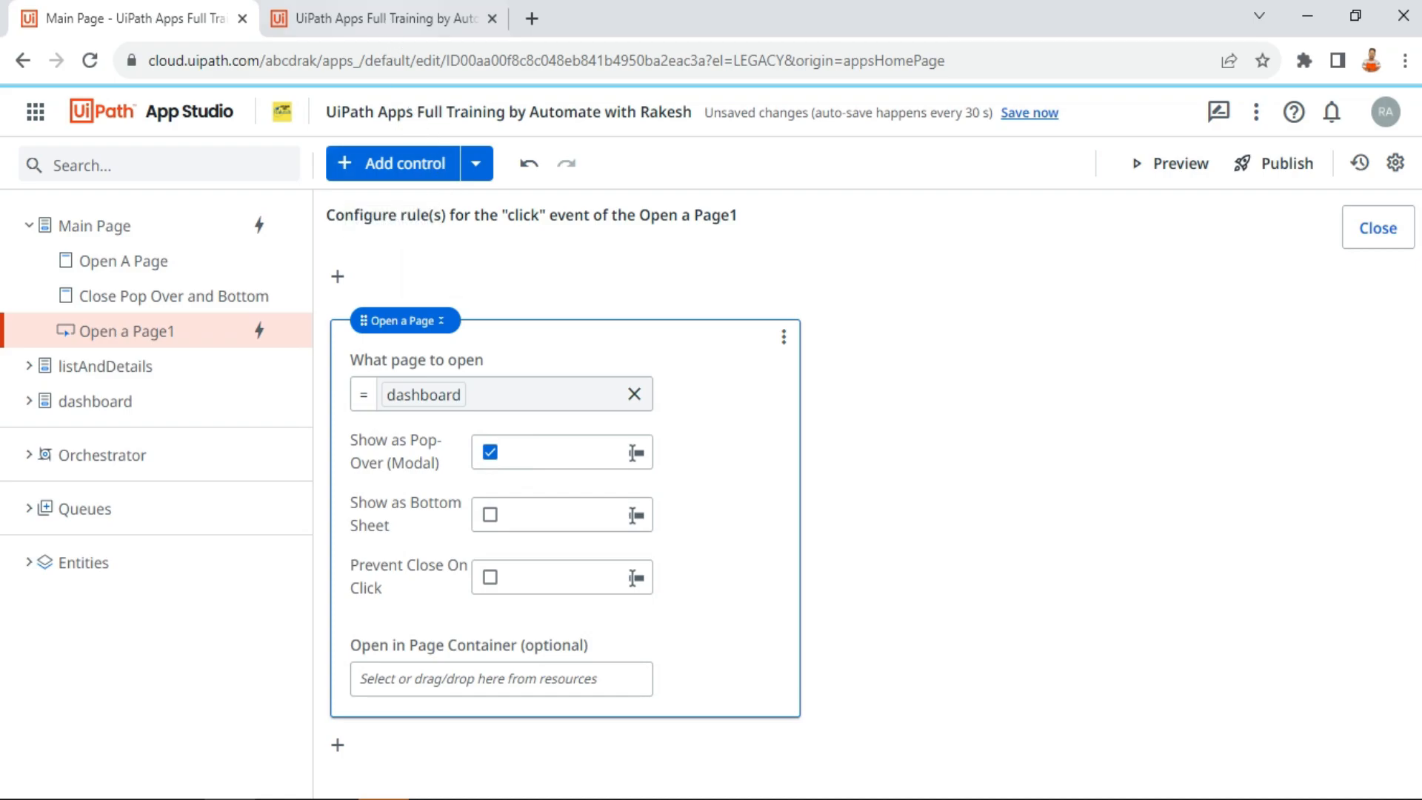
{"action": "left_click", "coordinate": [356, 11]}
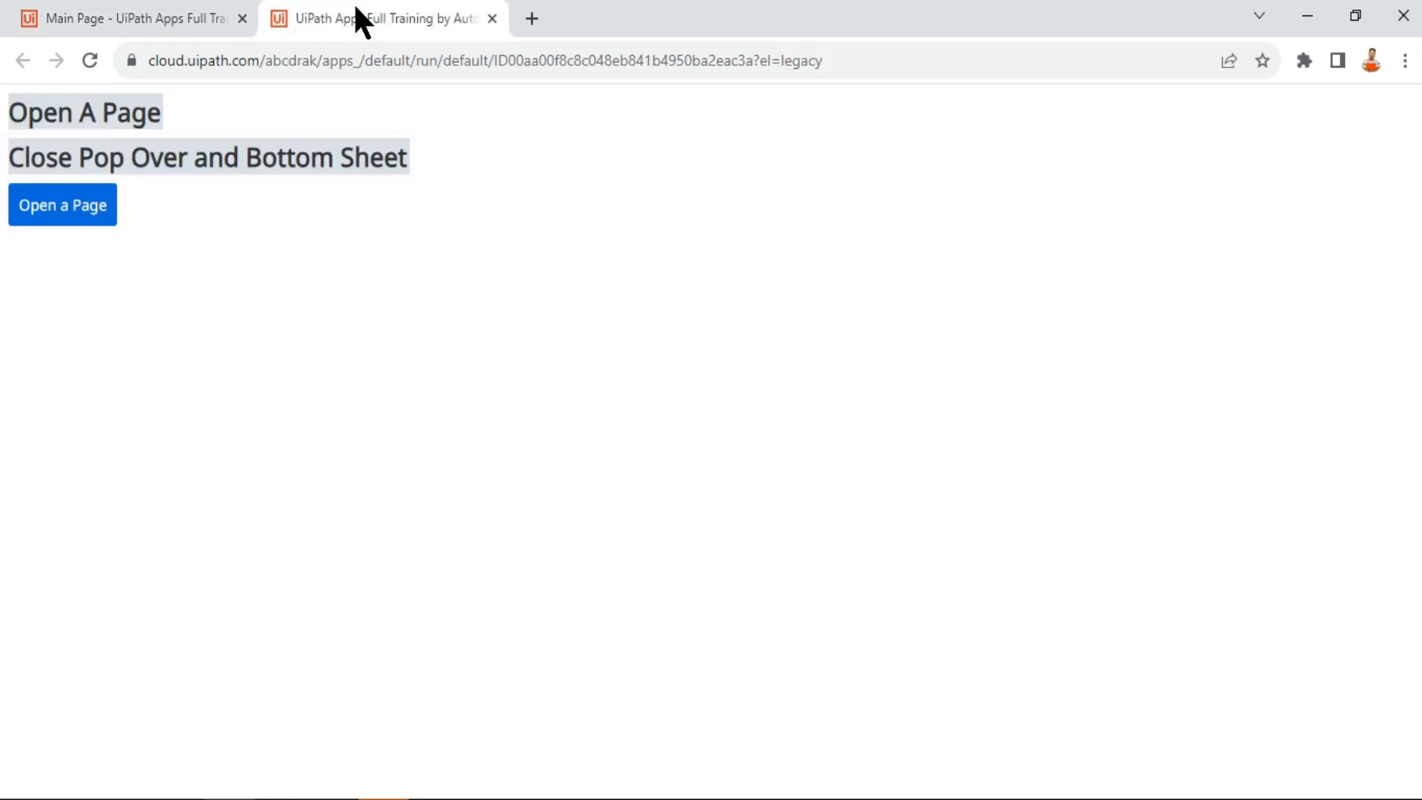
{"action": "left_click", "coordinate": [79, 215]}
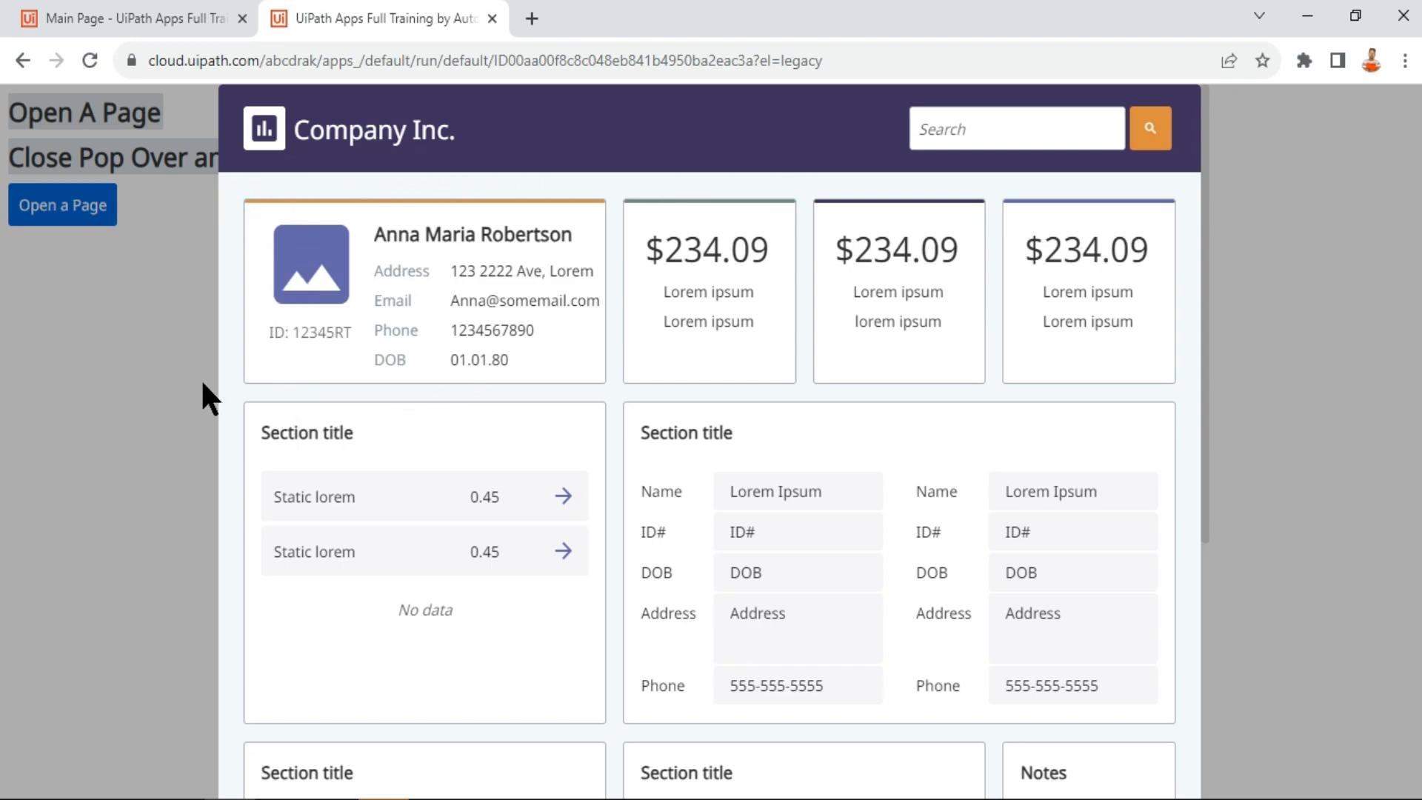
Dismiss the dashboard pop-over from outside it, reopen and dismiss it again, and close the preview
{"action": "left_click", "coordinate": [112, 337]}
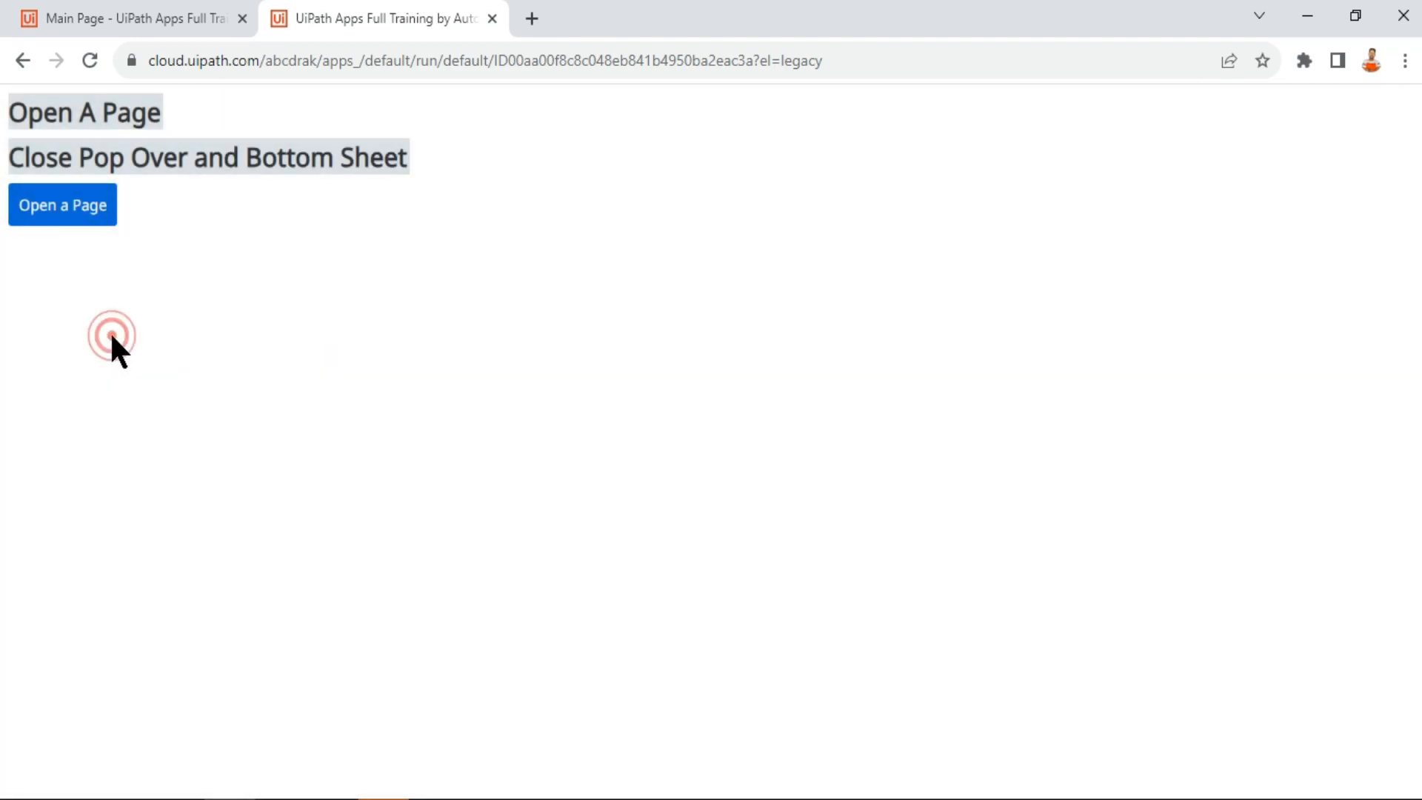
{"action": "left_click", "coordinate": [77, 210]}
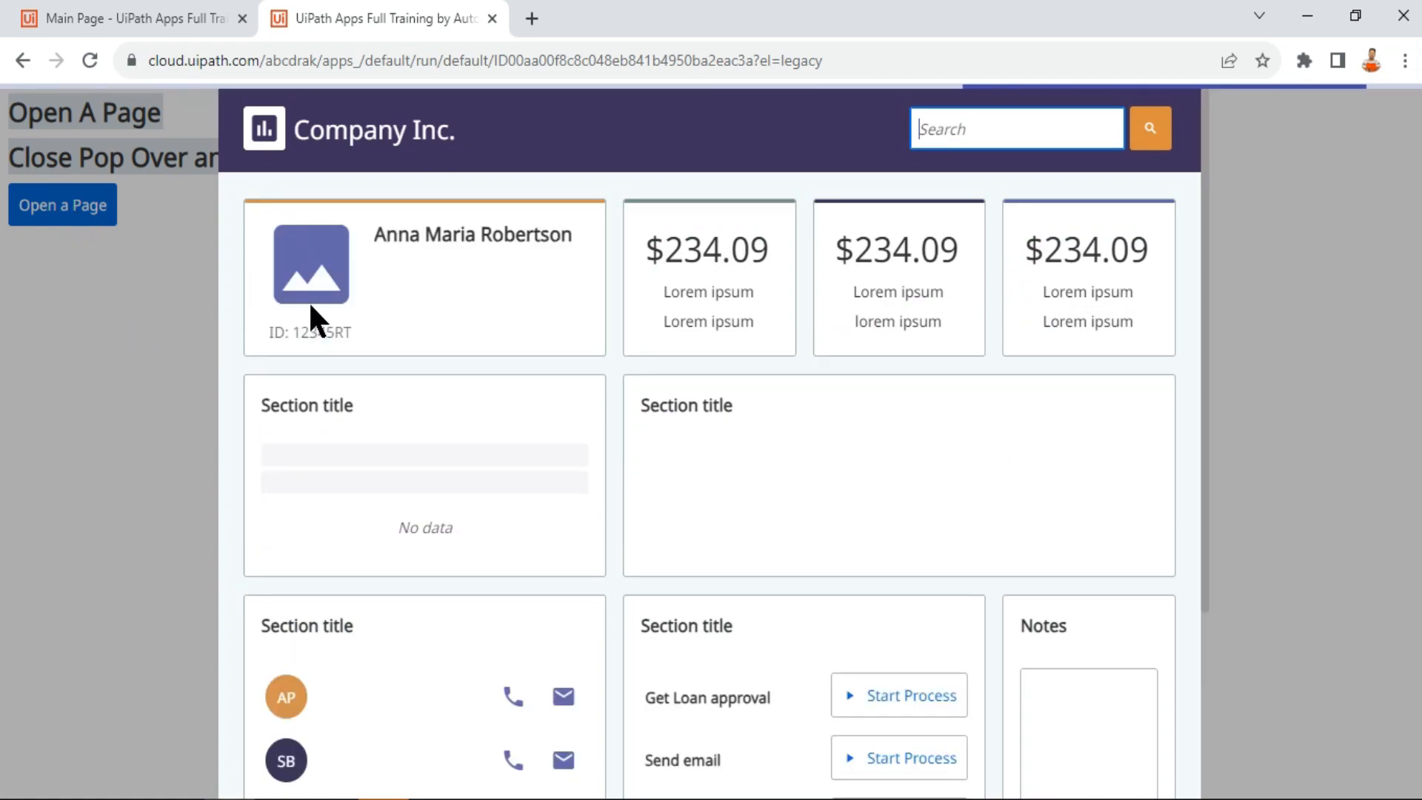
{"action": "left_click", "coordinate": [1270, 194]}
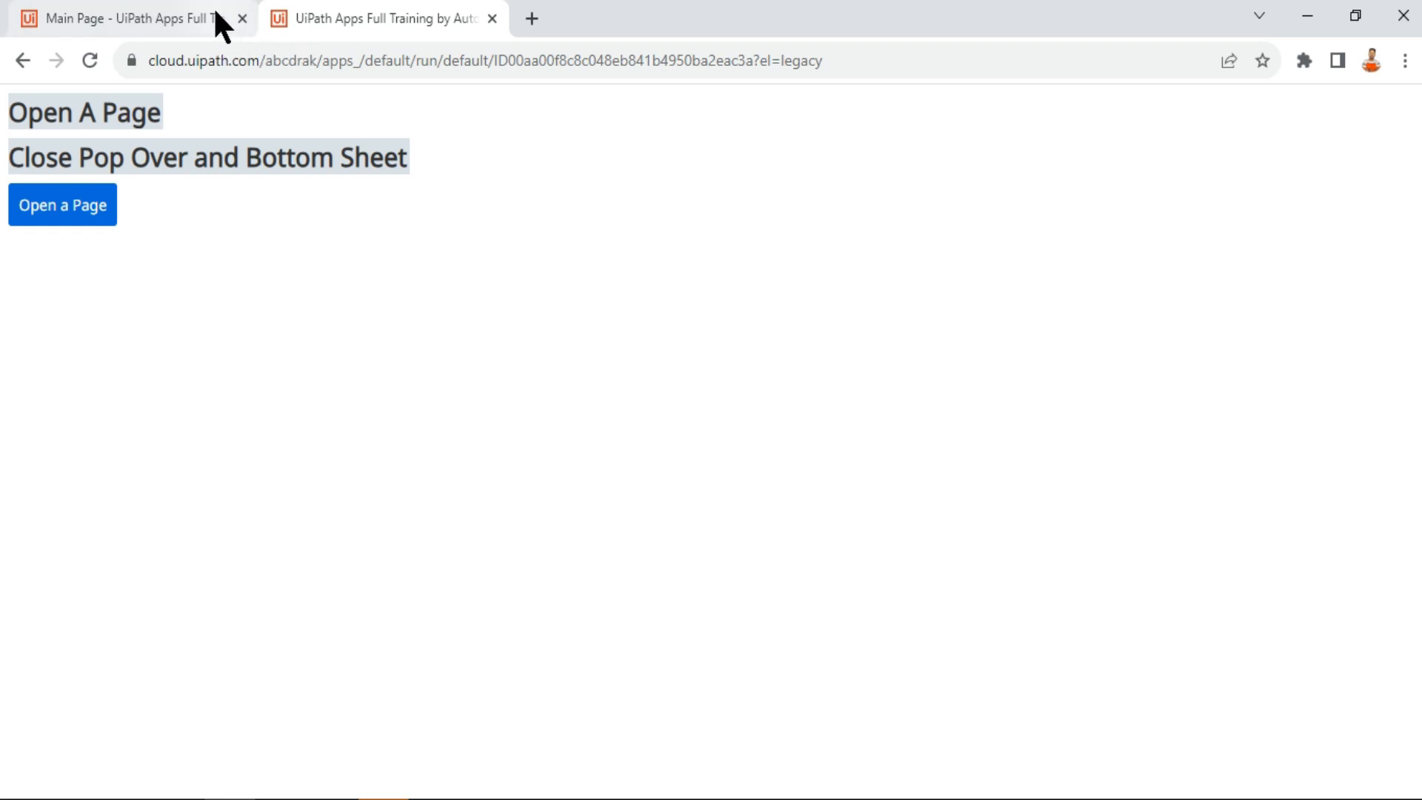
{"action": "left_click", "coordinate": [492, 18]}
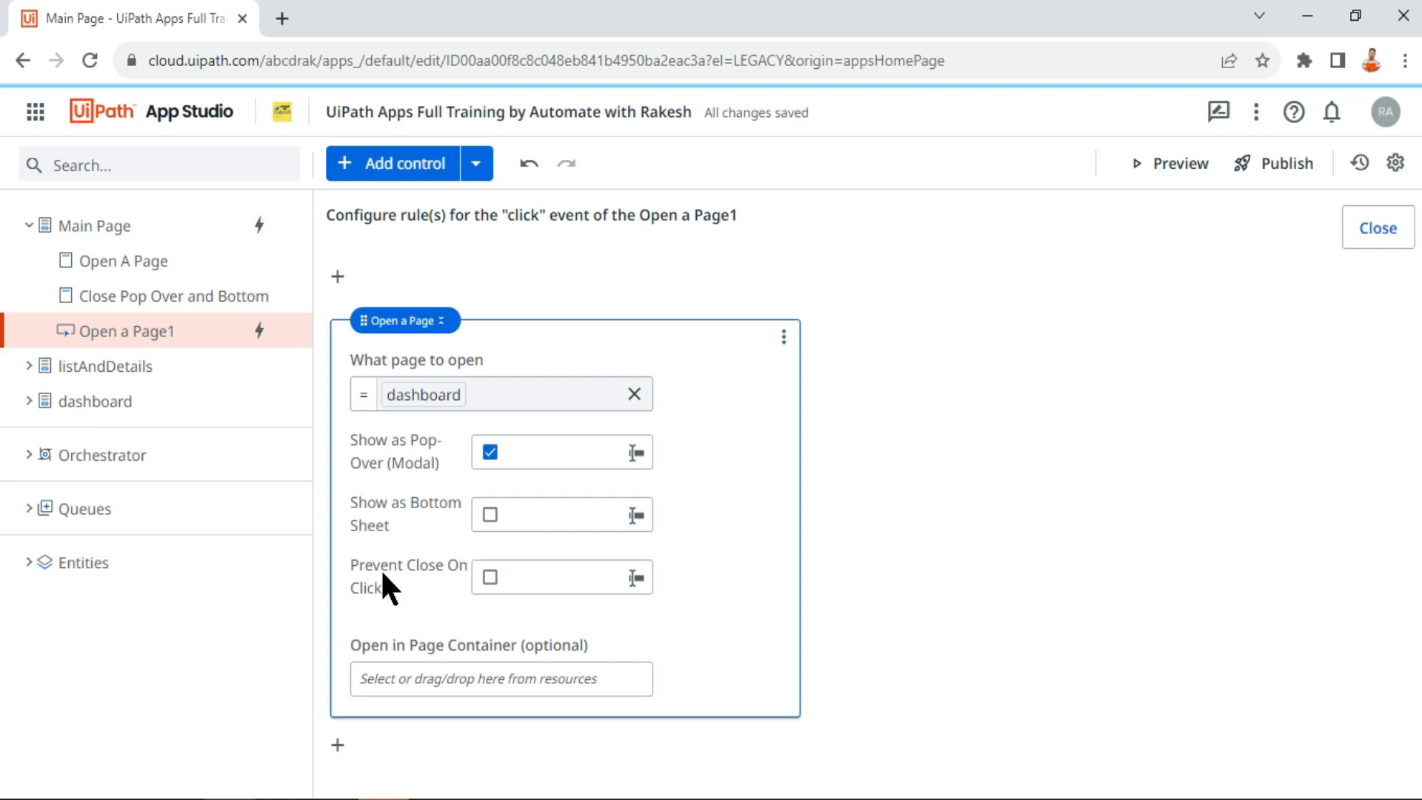
Enable Prevent Close On Click in the Open a Page rule and open the dashboard pop-over in the preview
{"action": "left_click", "coordinate": [489, 578]}
{"action": "left_click", "coordinate": [1184, 164]}
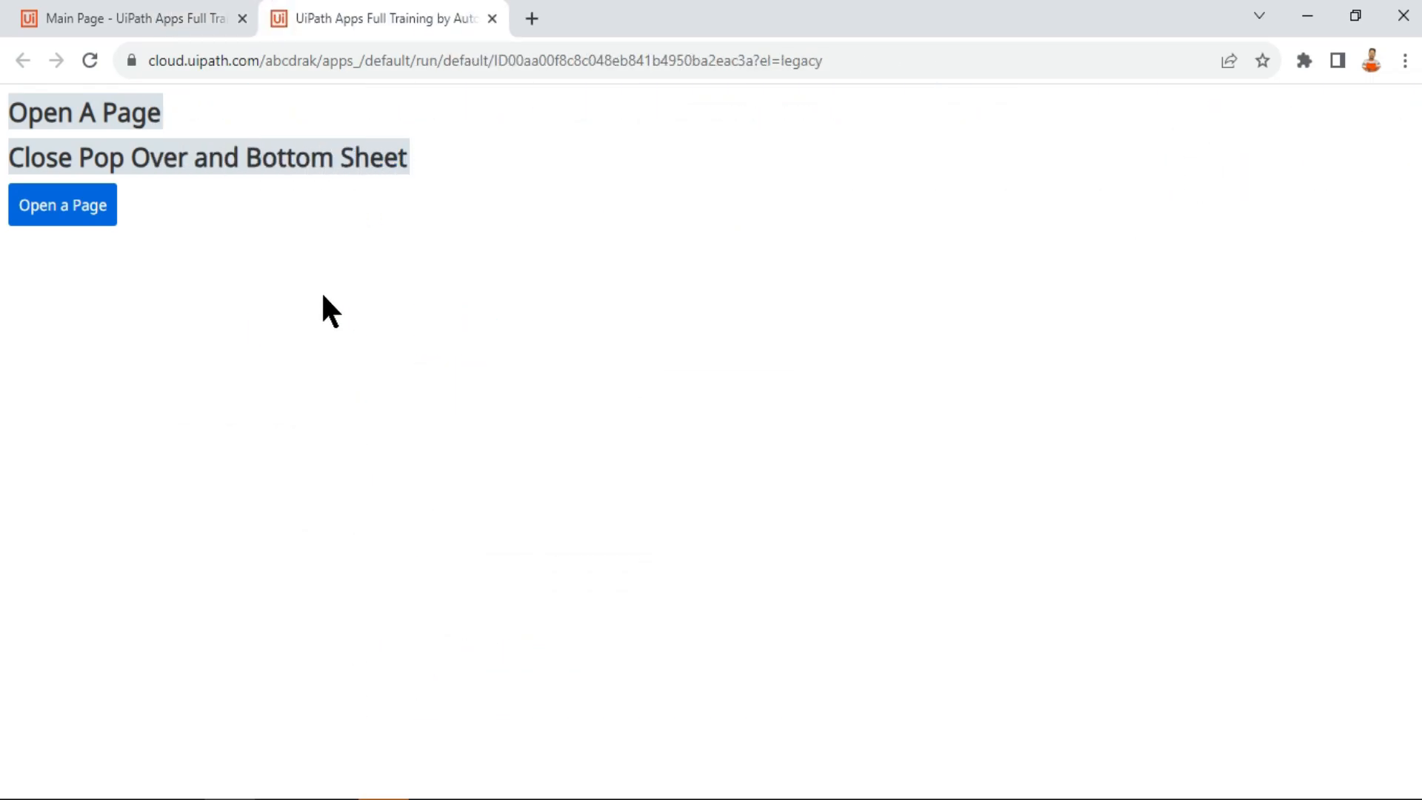
{"action": "left_click", "coordinate": [71, 213]}
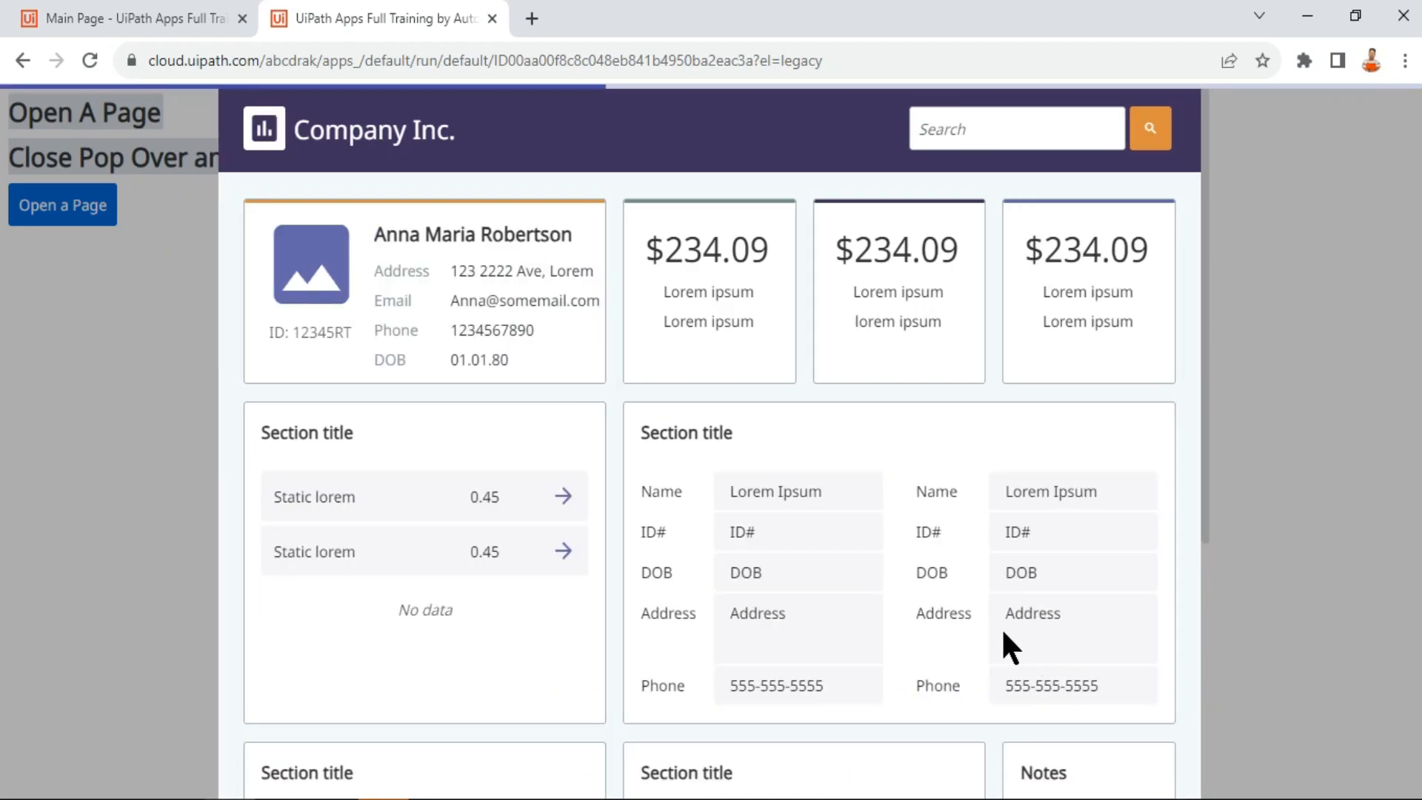
Try to dismiss the dashboard pop-over from the dimmed areas around it, look through its content and close the preview
{"action": "left_click", "coordinate": [47, 303]}
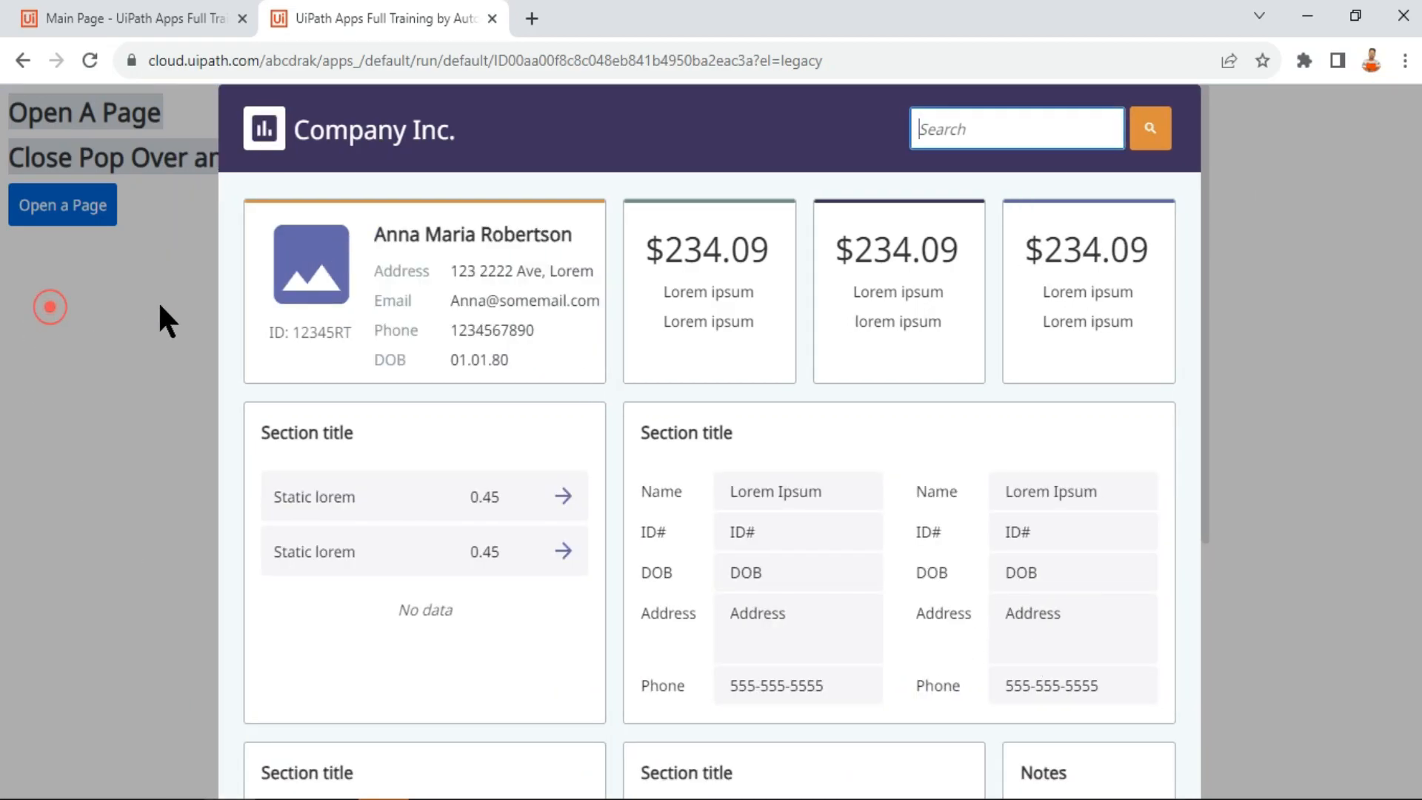
{"action": "left_click", "coordinate": [1221, 282]}
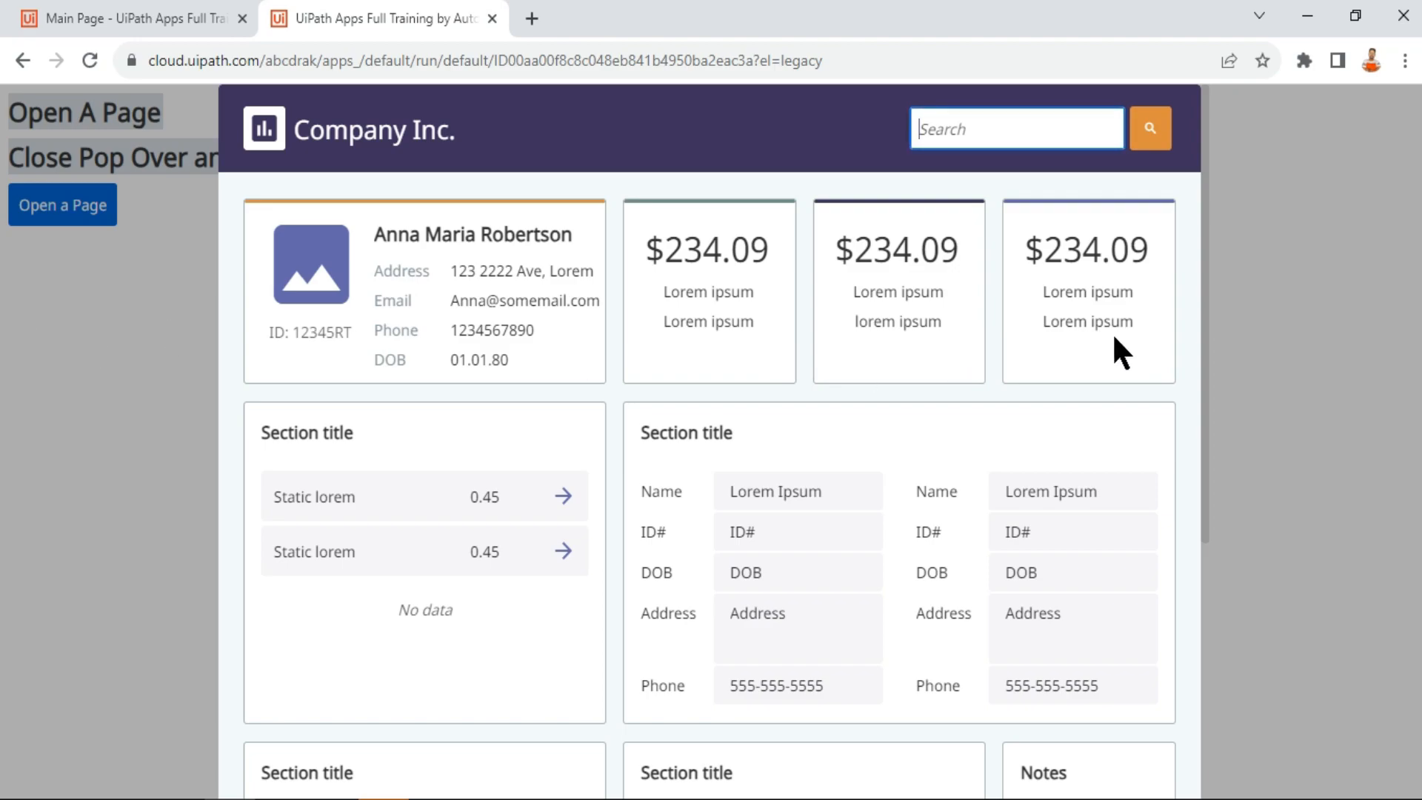
{"action": "left_click", "coordinate": [169, 377]}
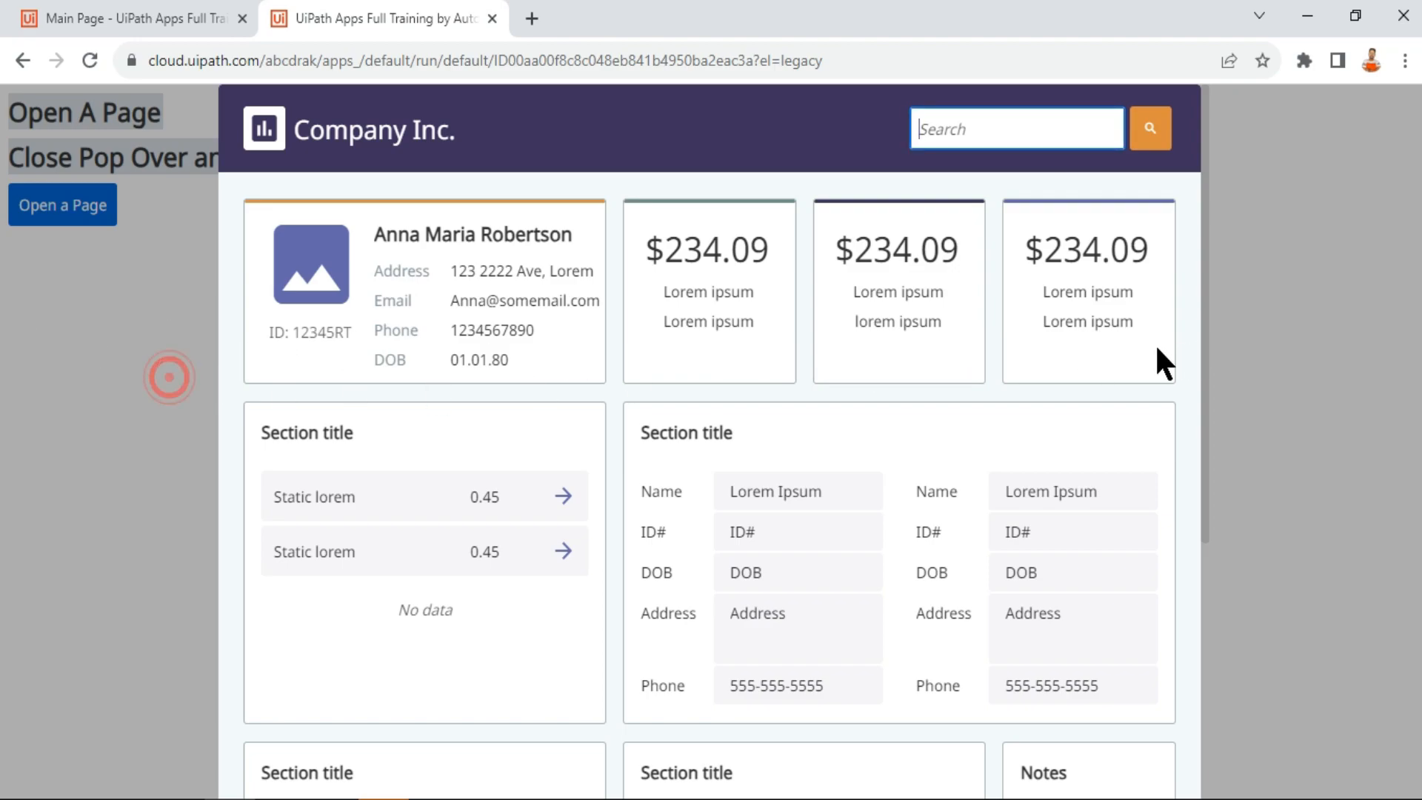
{"action": "left_click", "coordinate": [1283, 346]}
{"action": "left_click", "coordinate": [190, 430]}
{"action": "scroll", "coordinate": [1120, 678], "scroll_direction": "down", "scroll_amount": 5}
{"action": "scroll", "coordinate": [1115, 748], "scroll_direction": "up", "scroll_amount": 5}
{"action": "left_click", "coordinate": [138, 304]}
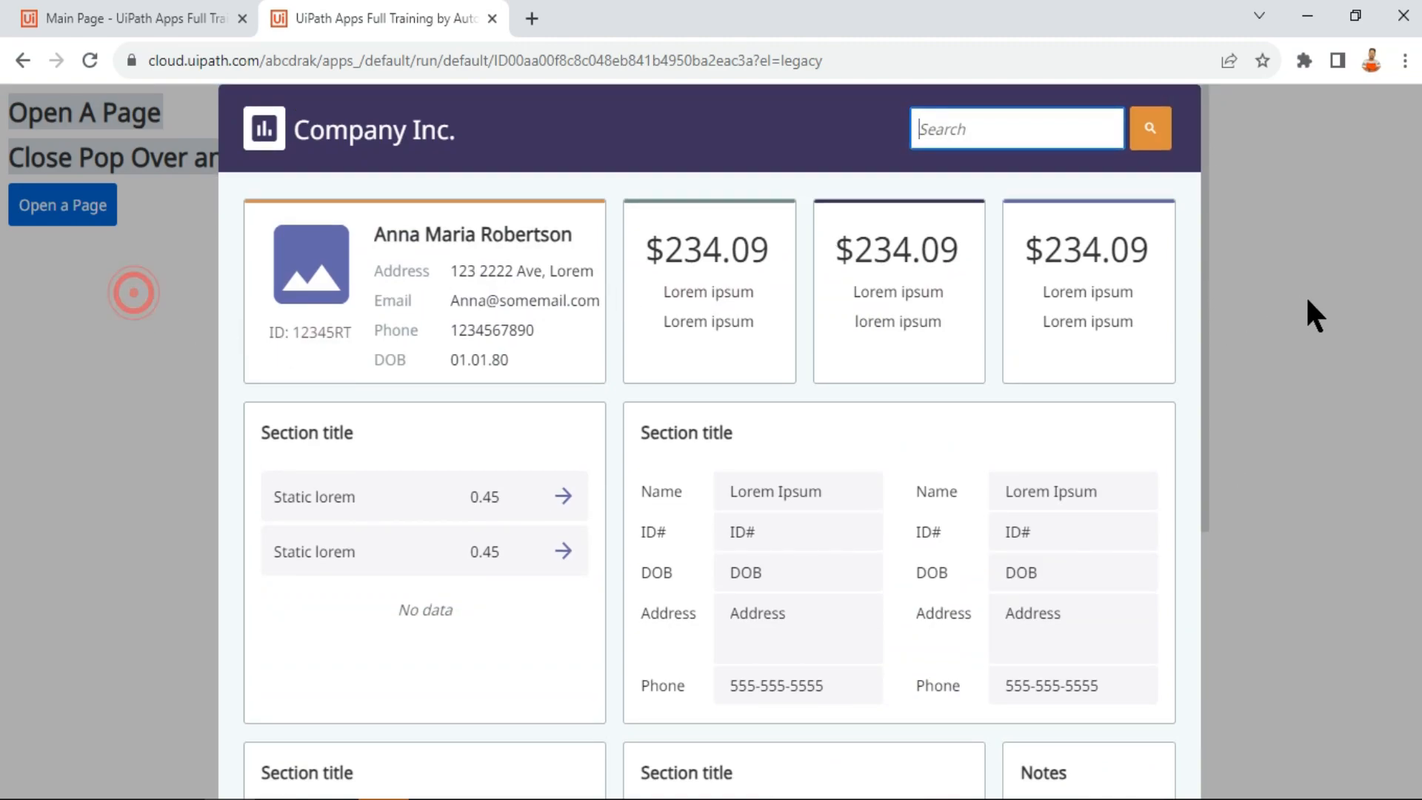
{"action": "left_click", "coordinate": [1307, 300]}
{"action": "left_click", "coordinate": [83, 400]}
{"action": "left_click", "coordinate": [491, 15]}
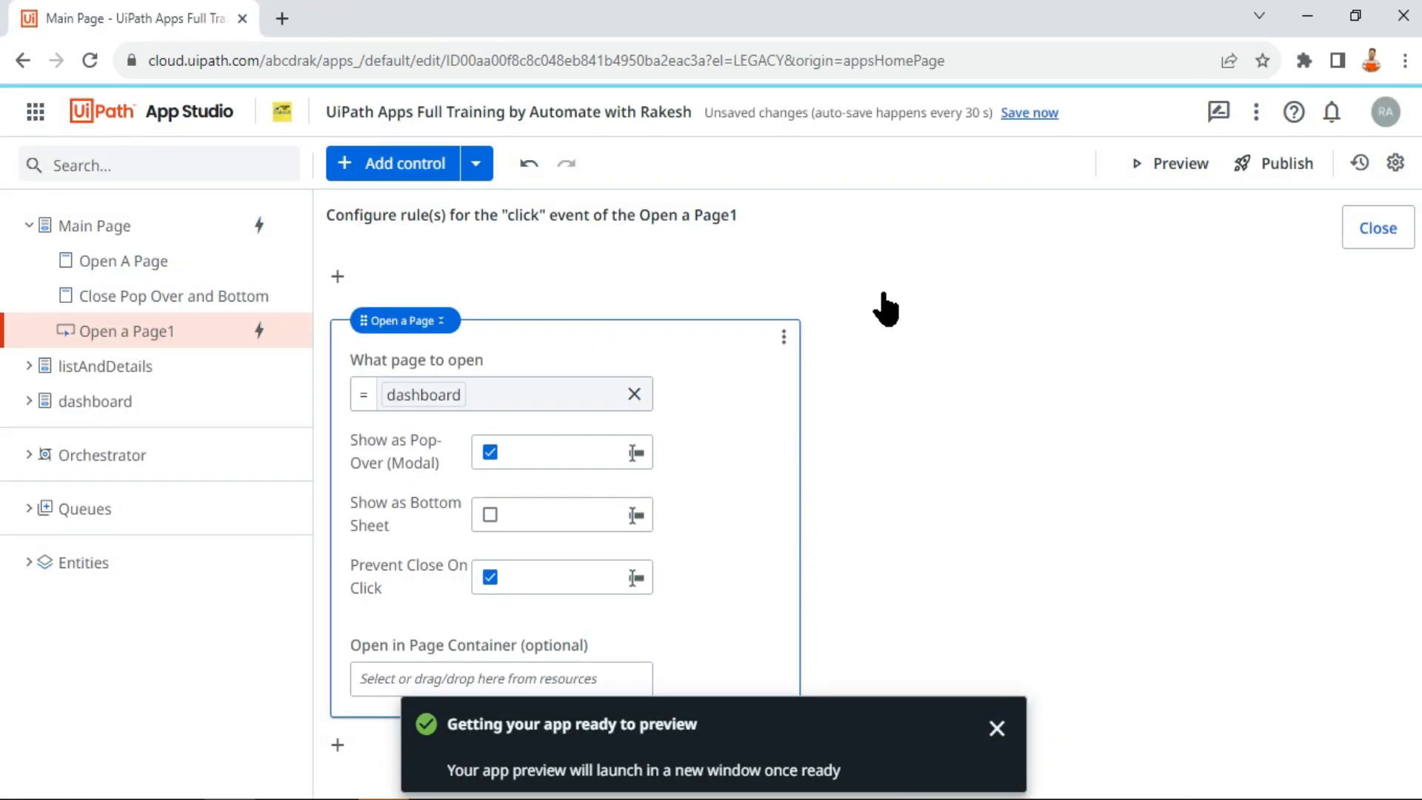
In the Open a Page button's click rule, disable Show as Pop-Over (Modal) and enable Show as Bottom Sheet
{"action": "left_click", "coordinate": [1375, 229]}
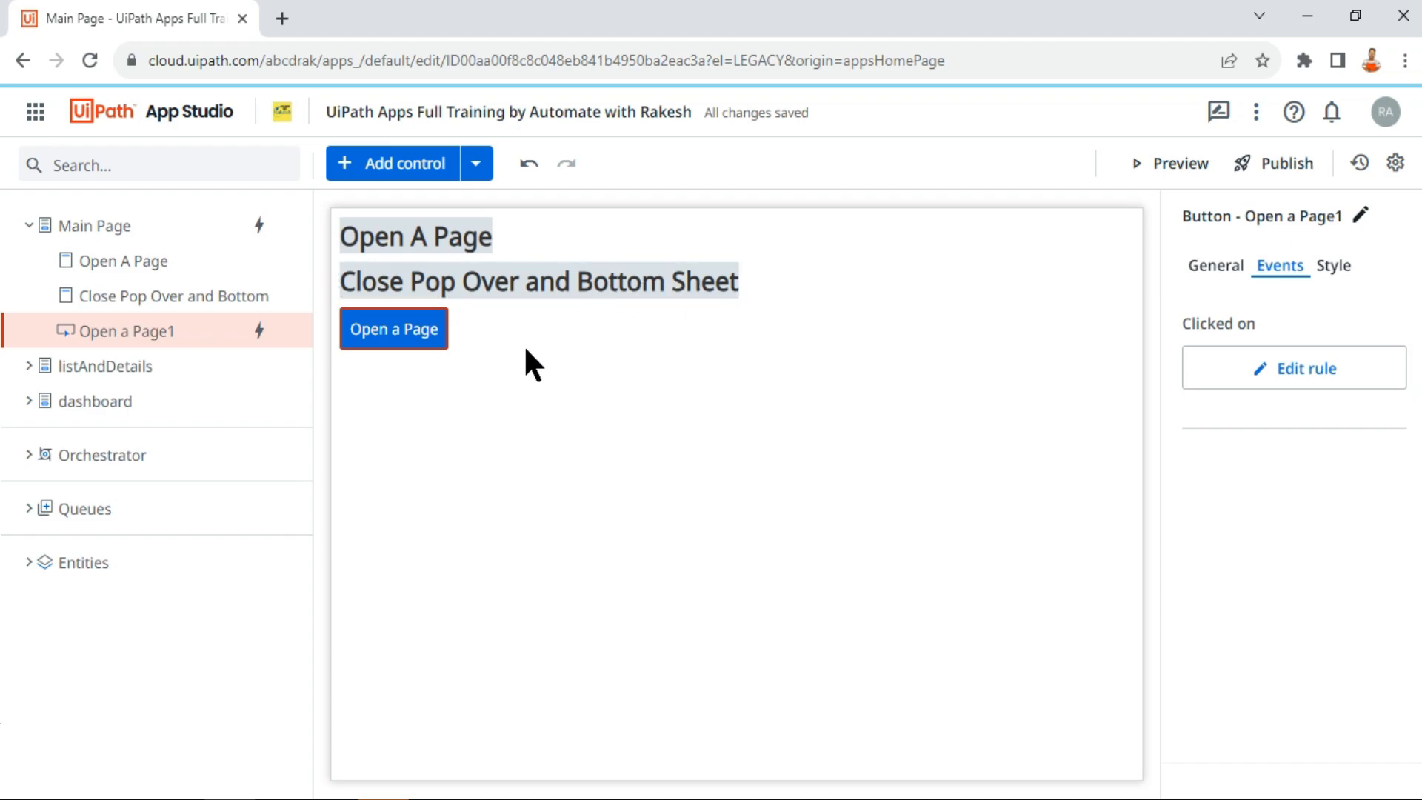
{"action": "left_click", "coordinate": [1303, 368]}
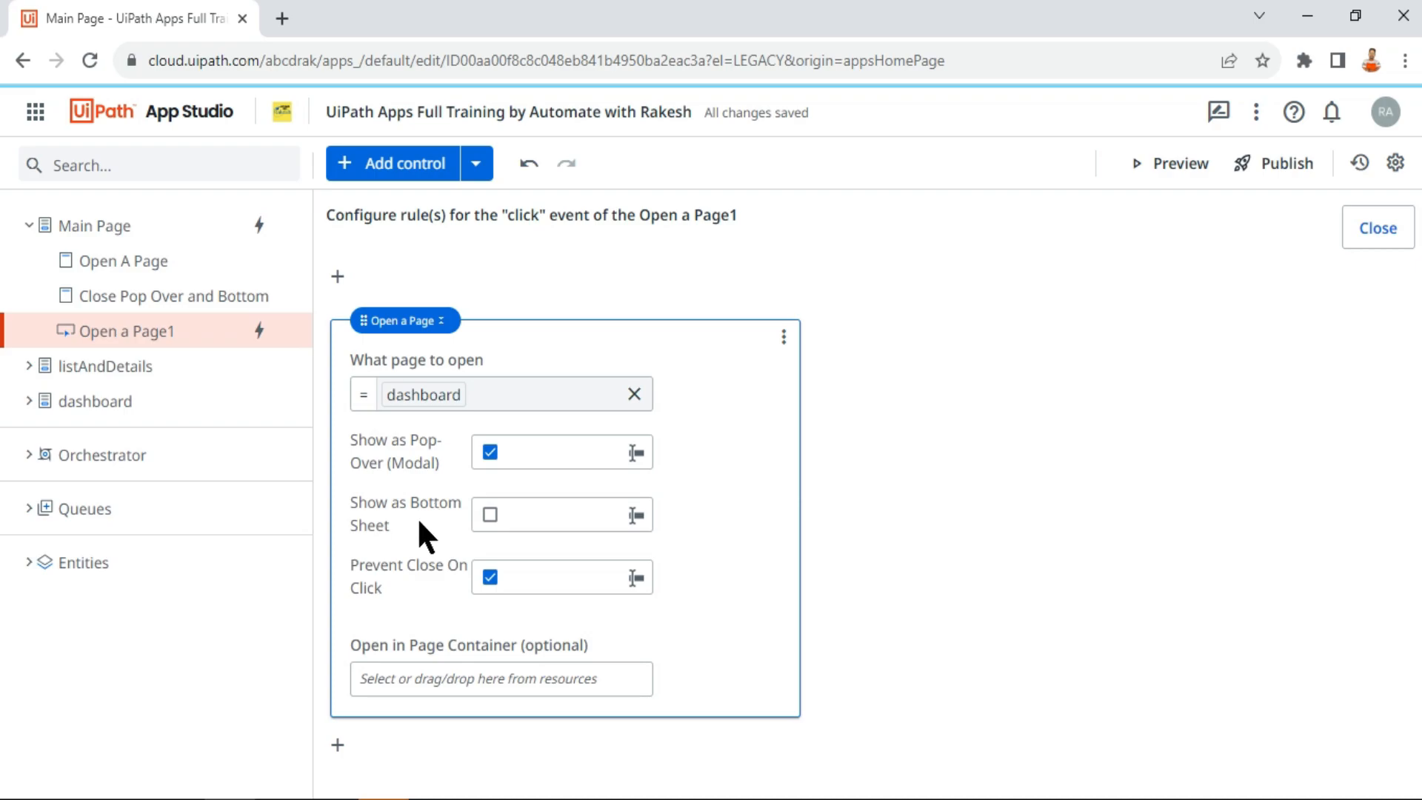
{"action": "left_click", "coordinate": [490, 454]}
{"action": "left_click", "coordinate": [490, 515]}
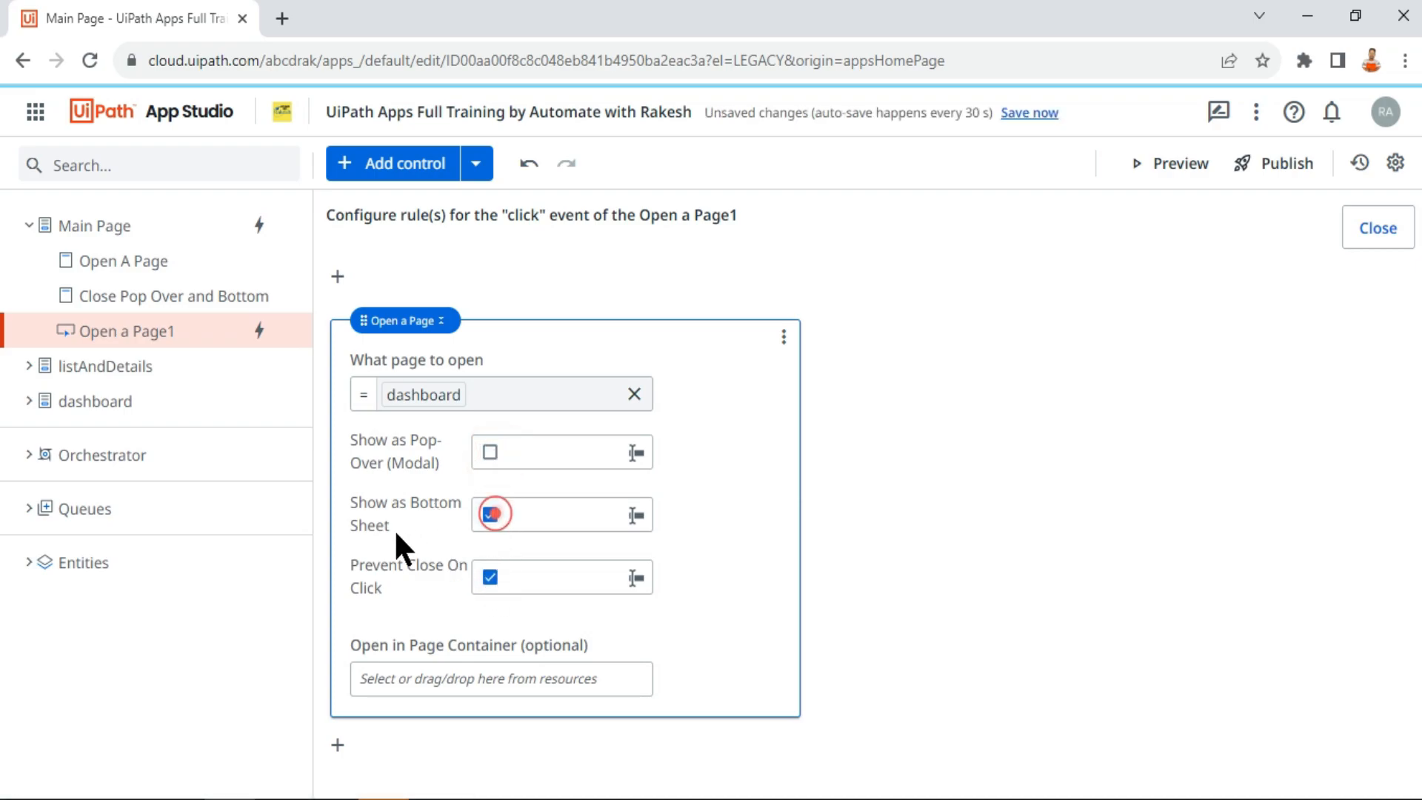
Preview the app, open the dashboard as a bottom sheet, try to dismiss it from outside and close the preview
{"action": "left_click", "coordinate": [1167, 164]}
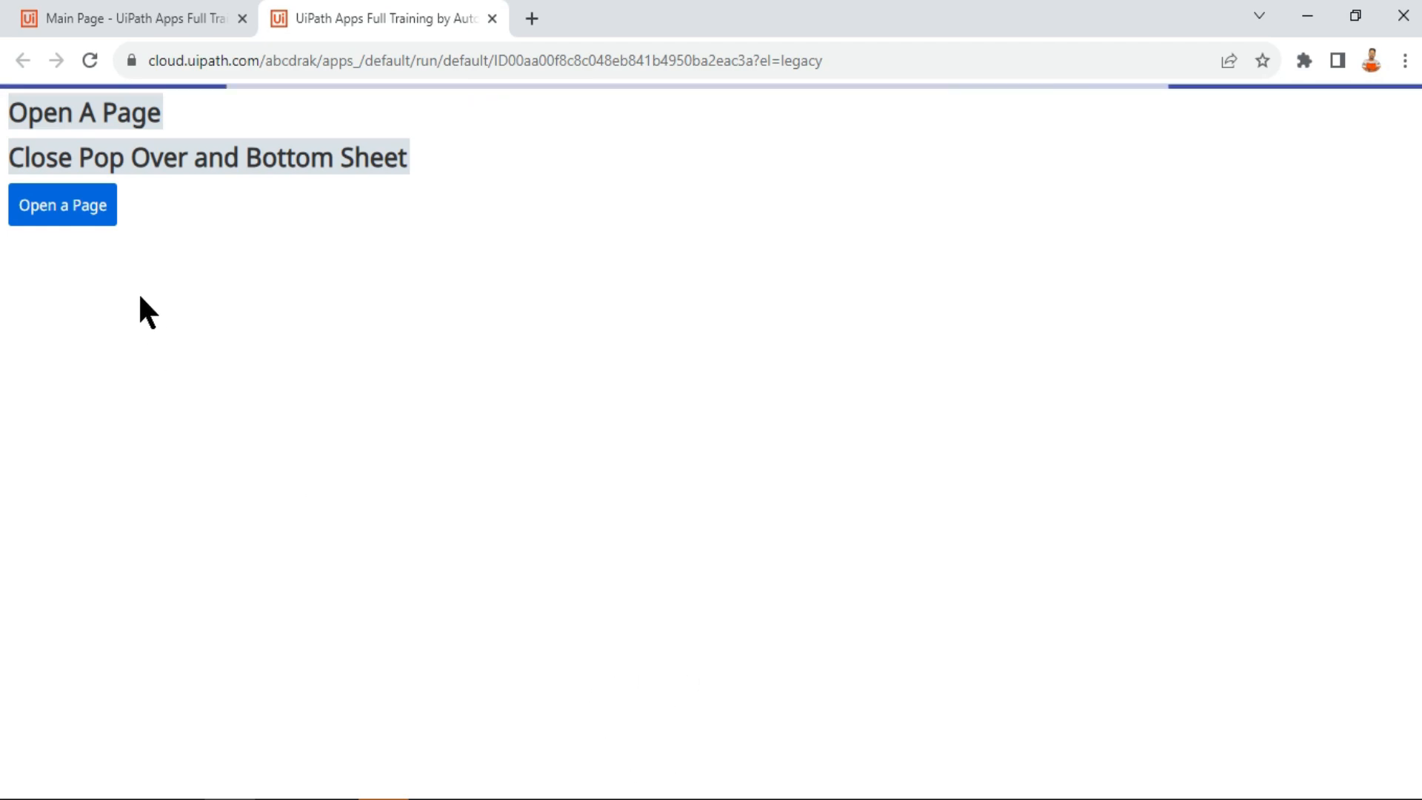
{"action": "left_click", "coordinate": [91, 214]}
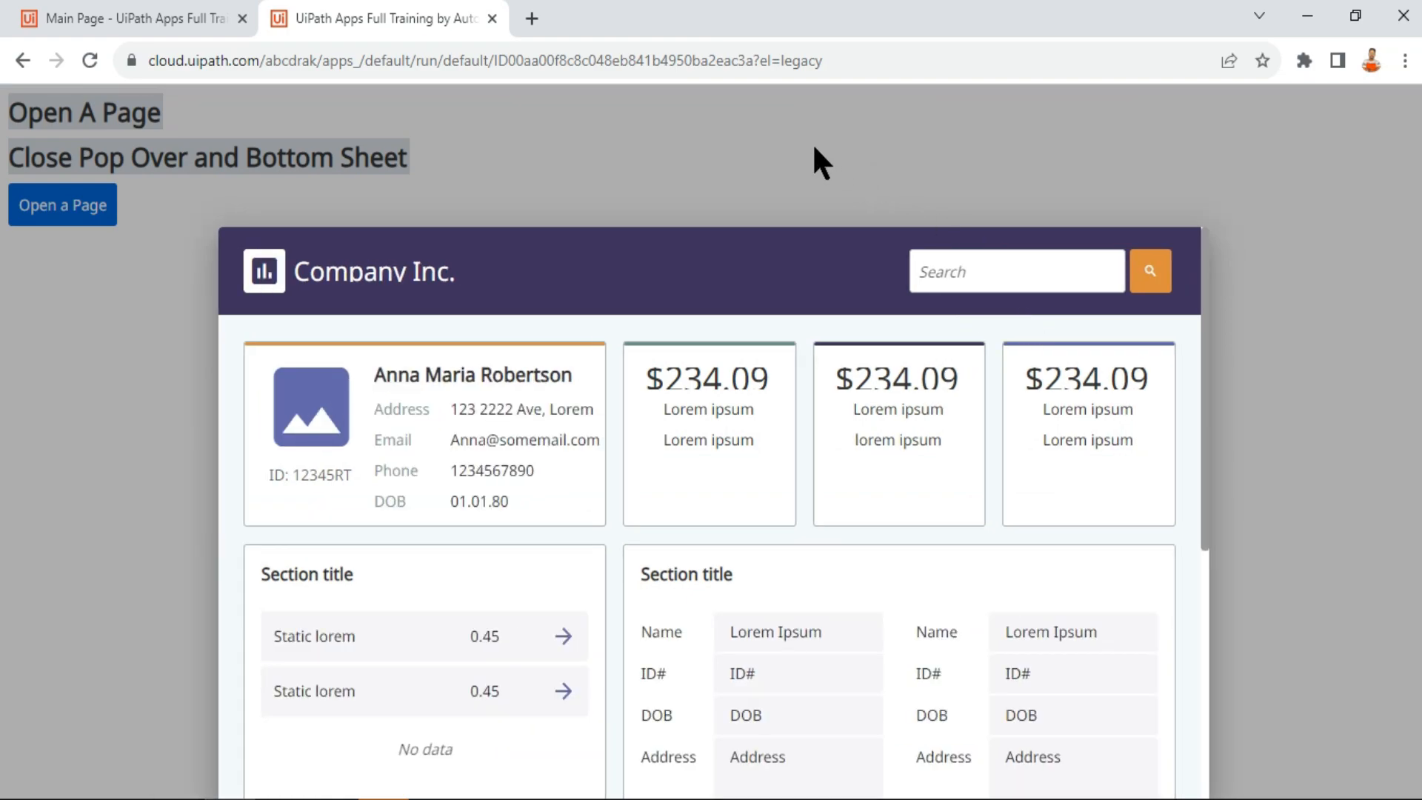
{"action": "left_click", "coordinate": [176, 422]}
{"action": "left_click", "coordinate": [1274, 383]}
{"action": "left_click", "coordinate": [92, 296]}
{"action": "left_click", "coordinate": [2, 470]}
{"action": "left_click", "coordinate": [492, 18]}
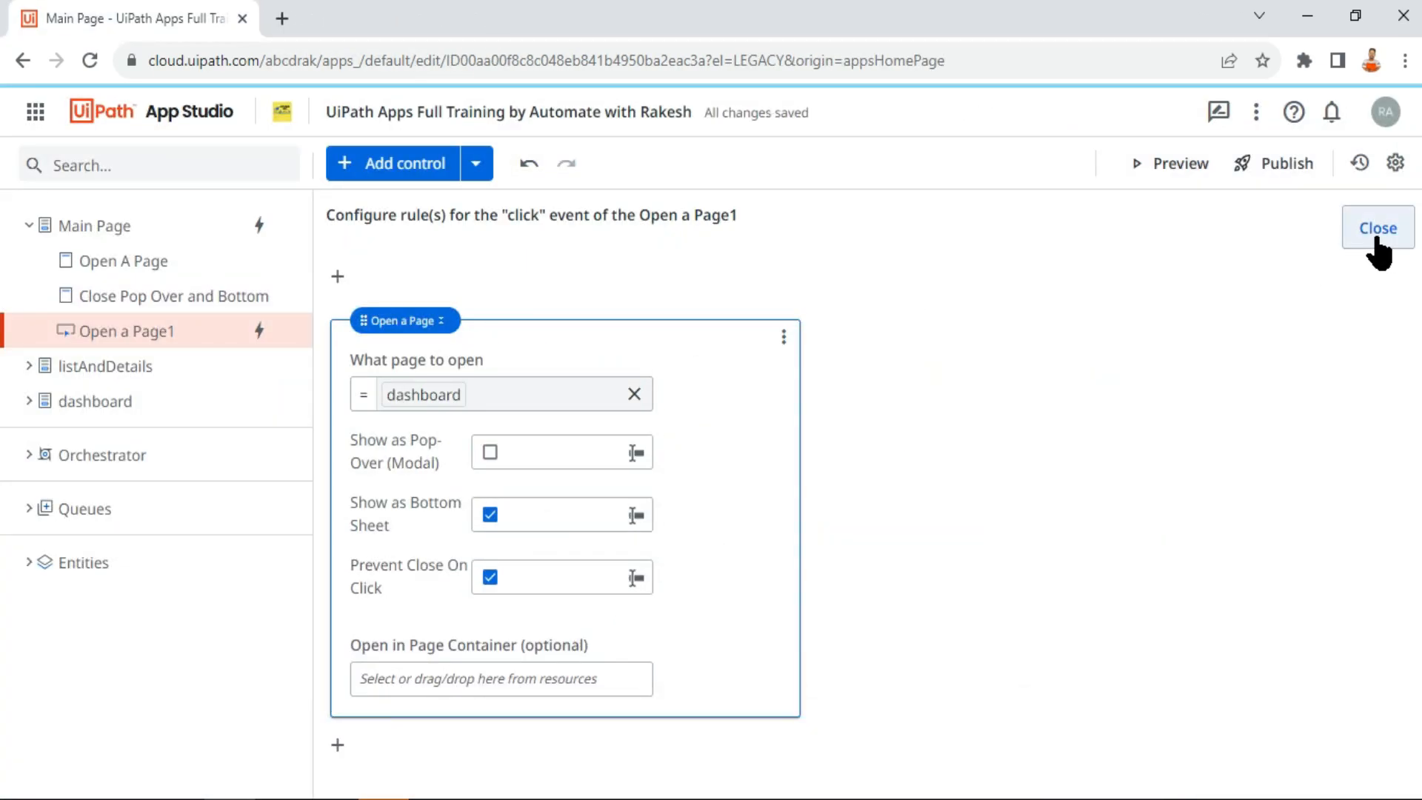
Leave the click rule editor and open the dashboard page for editing
{"action": "left_click", "coordinate": [1375, 241]}
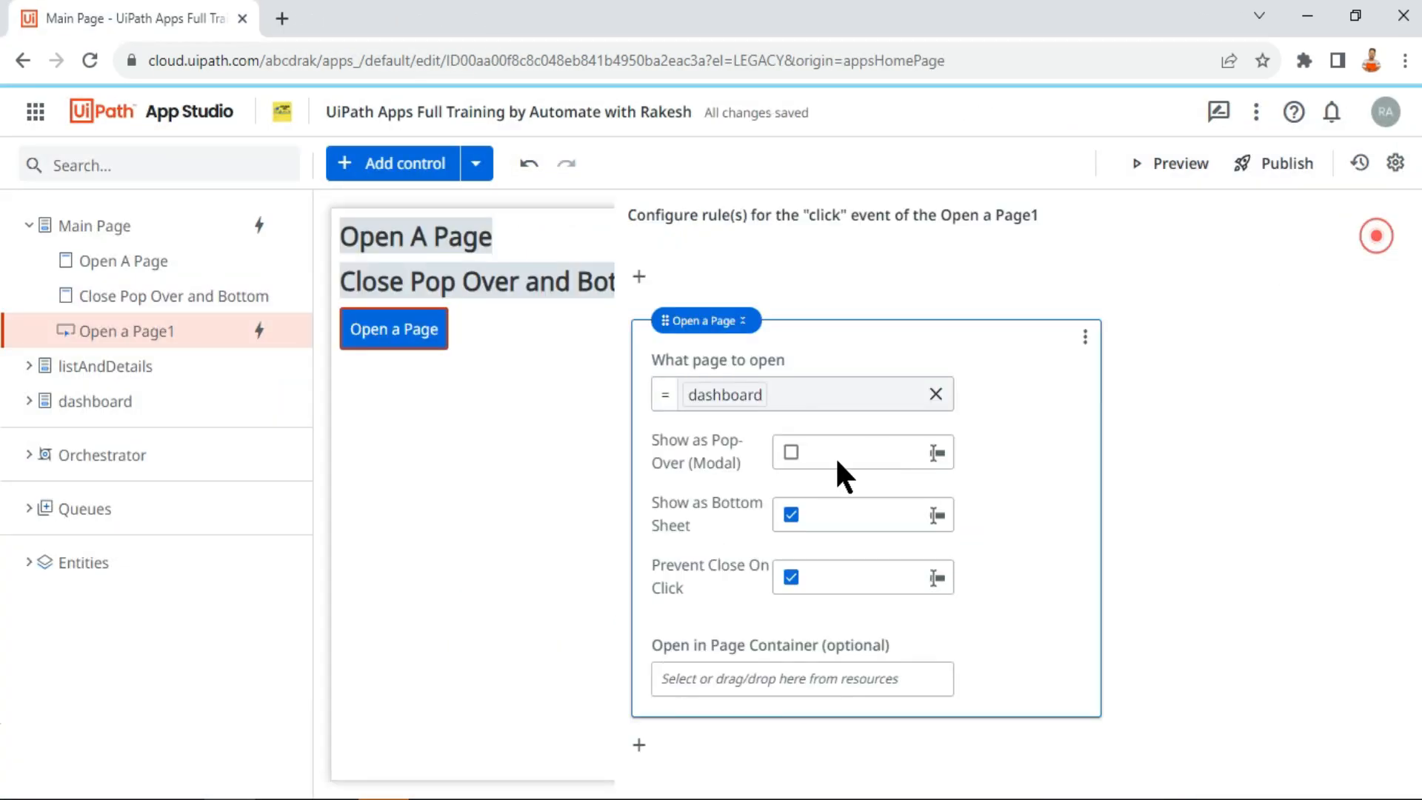
{"action": "left_click", "coordinate": [105, 406]}
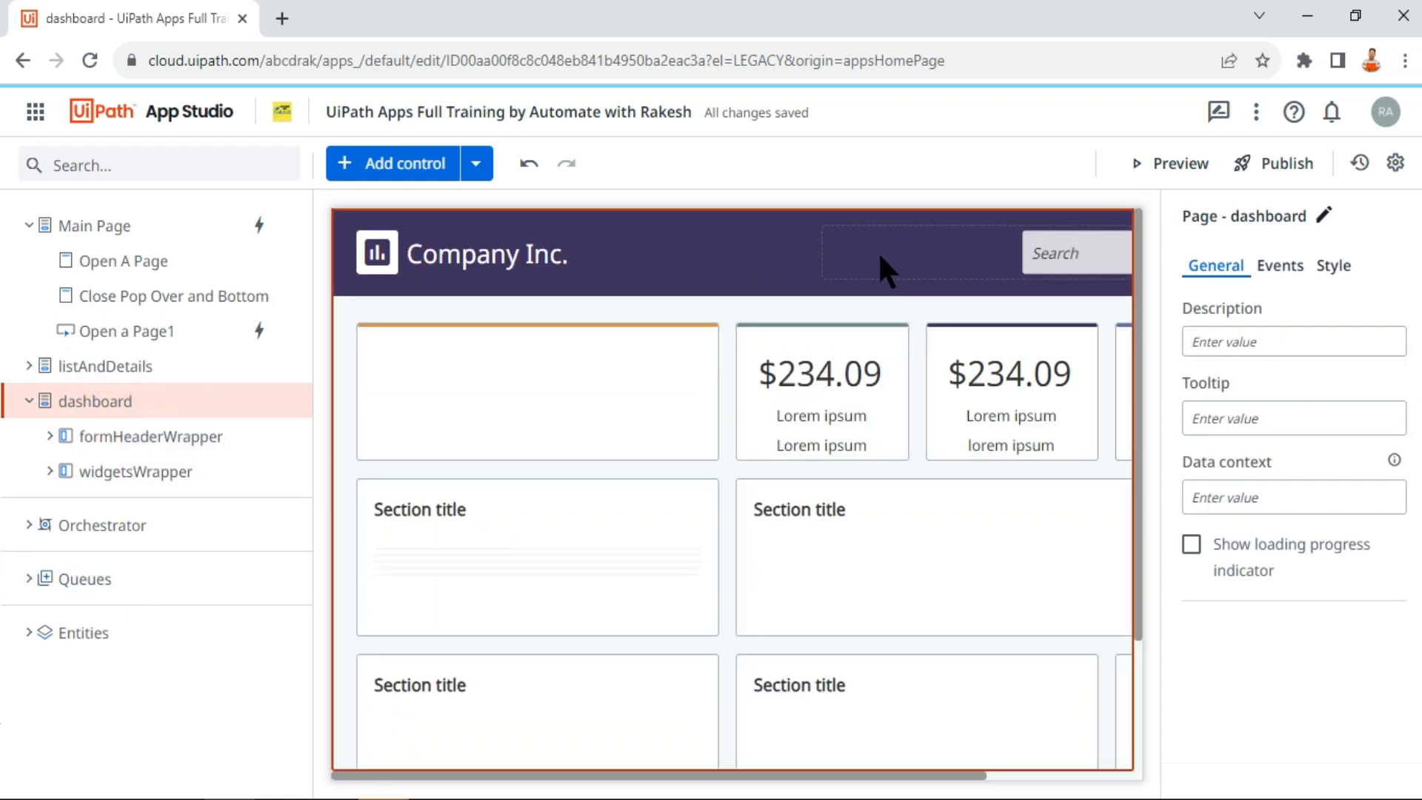
{"action": "left_click", "coordinate": [346, 164]}
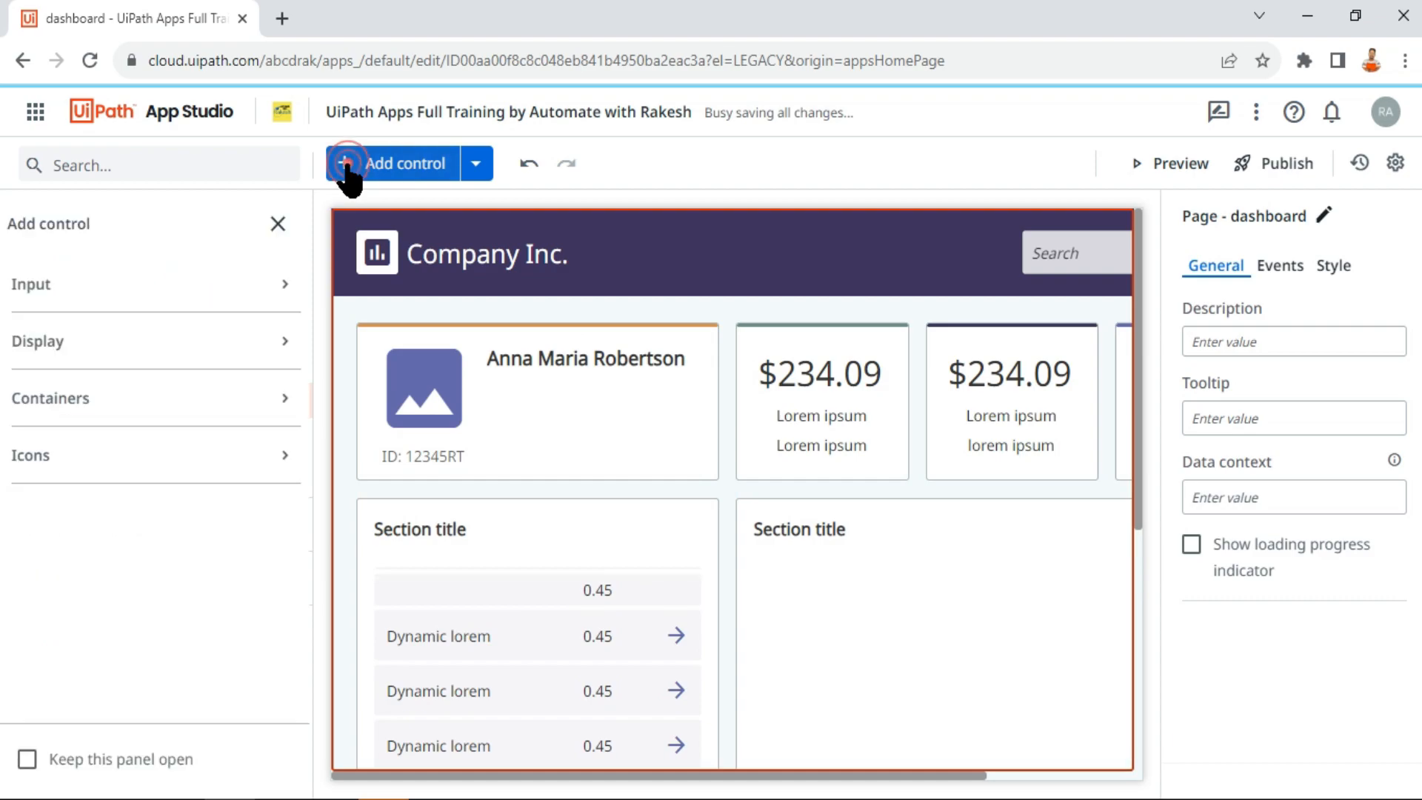
{"action": "left_click", "coordinate": [203, 163]}
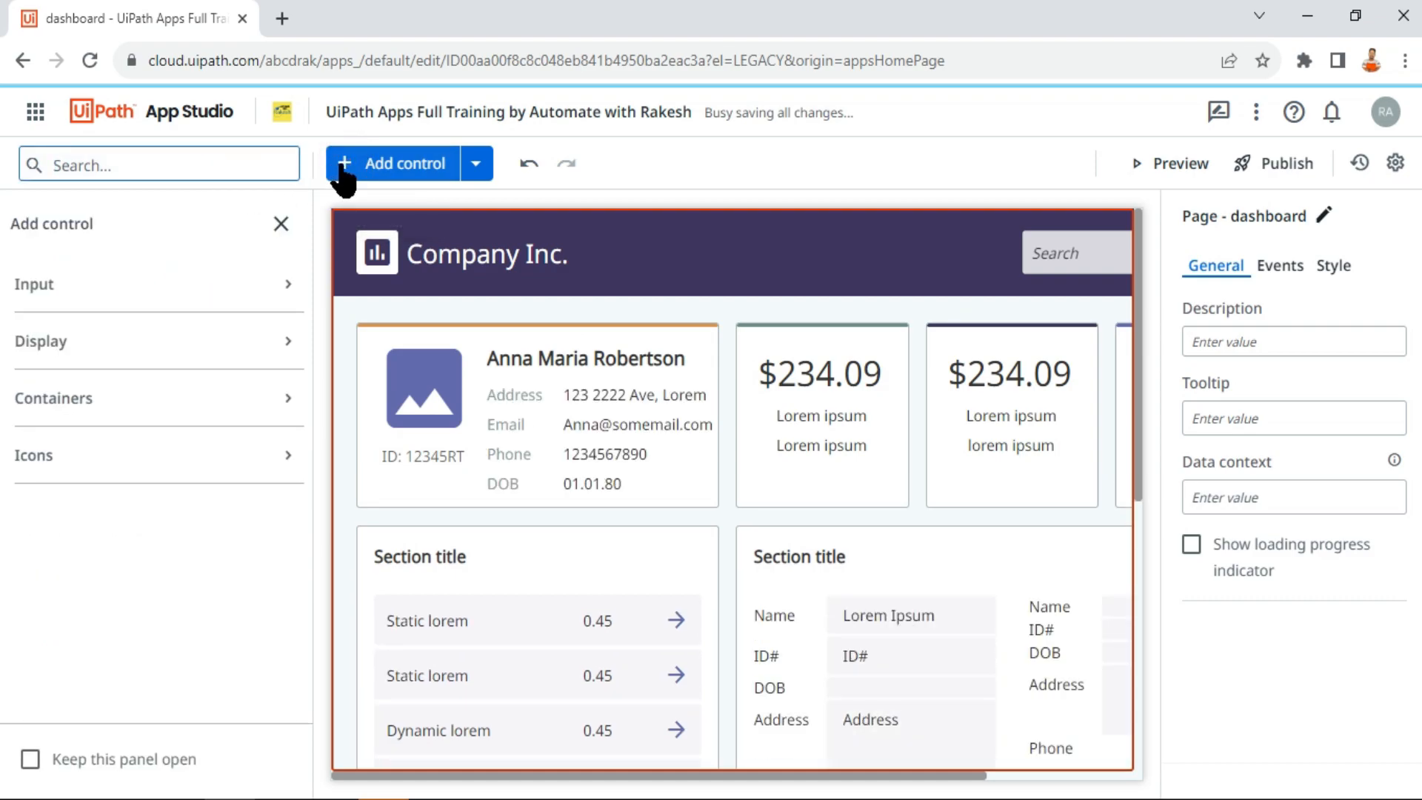
{"action": "left_click", "coordinate": [203, 165]}
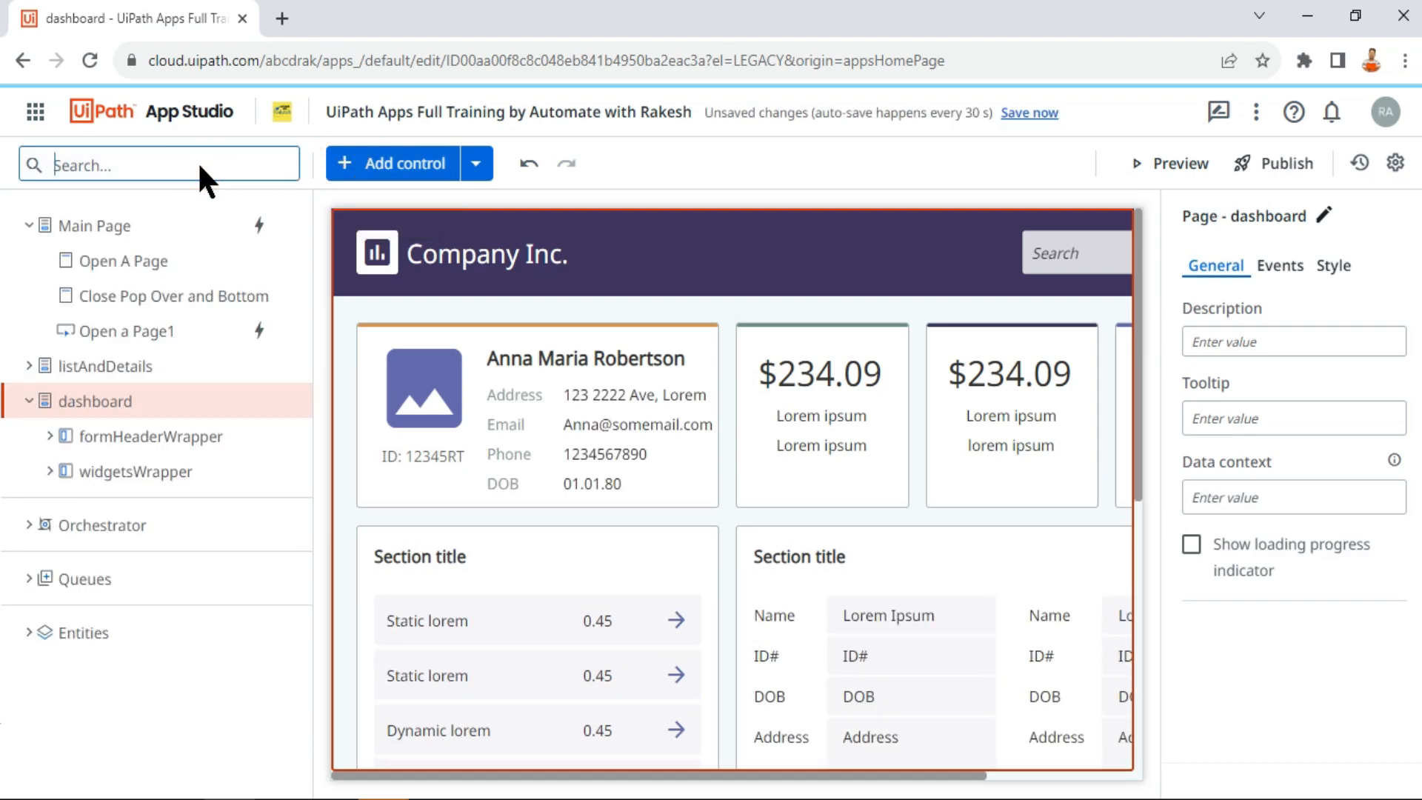
{"action": "type", "text": "button"}
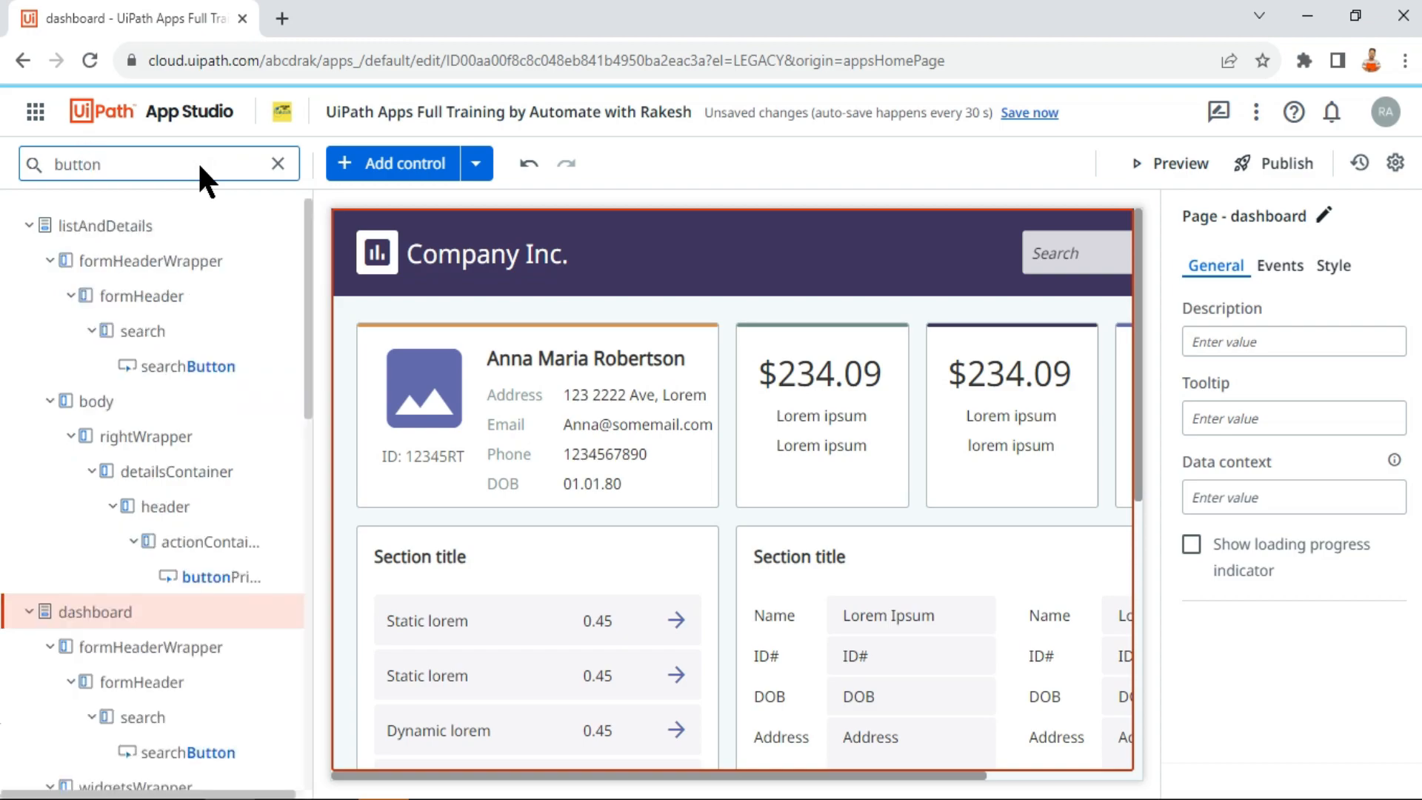
{"action": "left_click", "coordinate": [279, 163]}
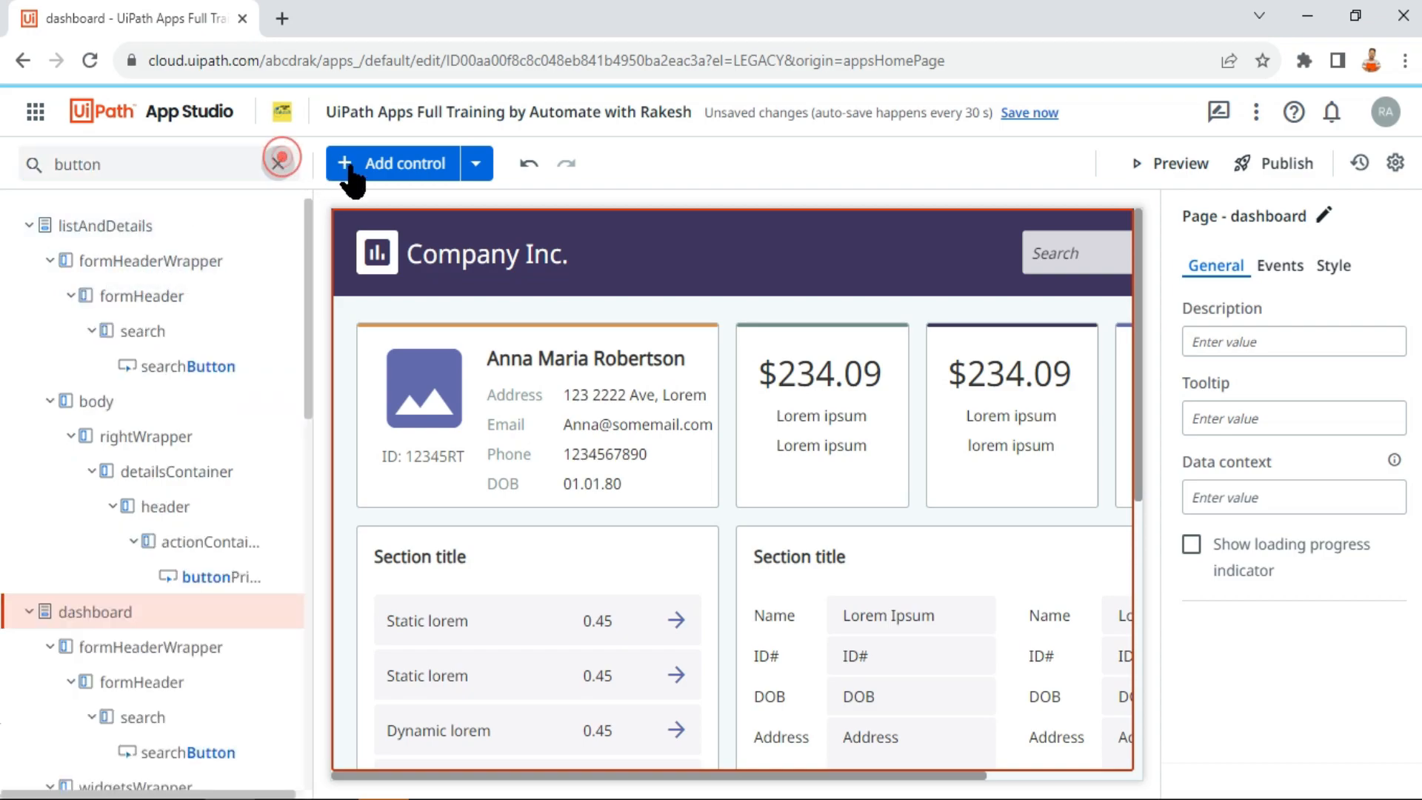
Add a Button control to the dashboard header, just before the search box
{"action": "left_click", "coordinate": [345, 163]}
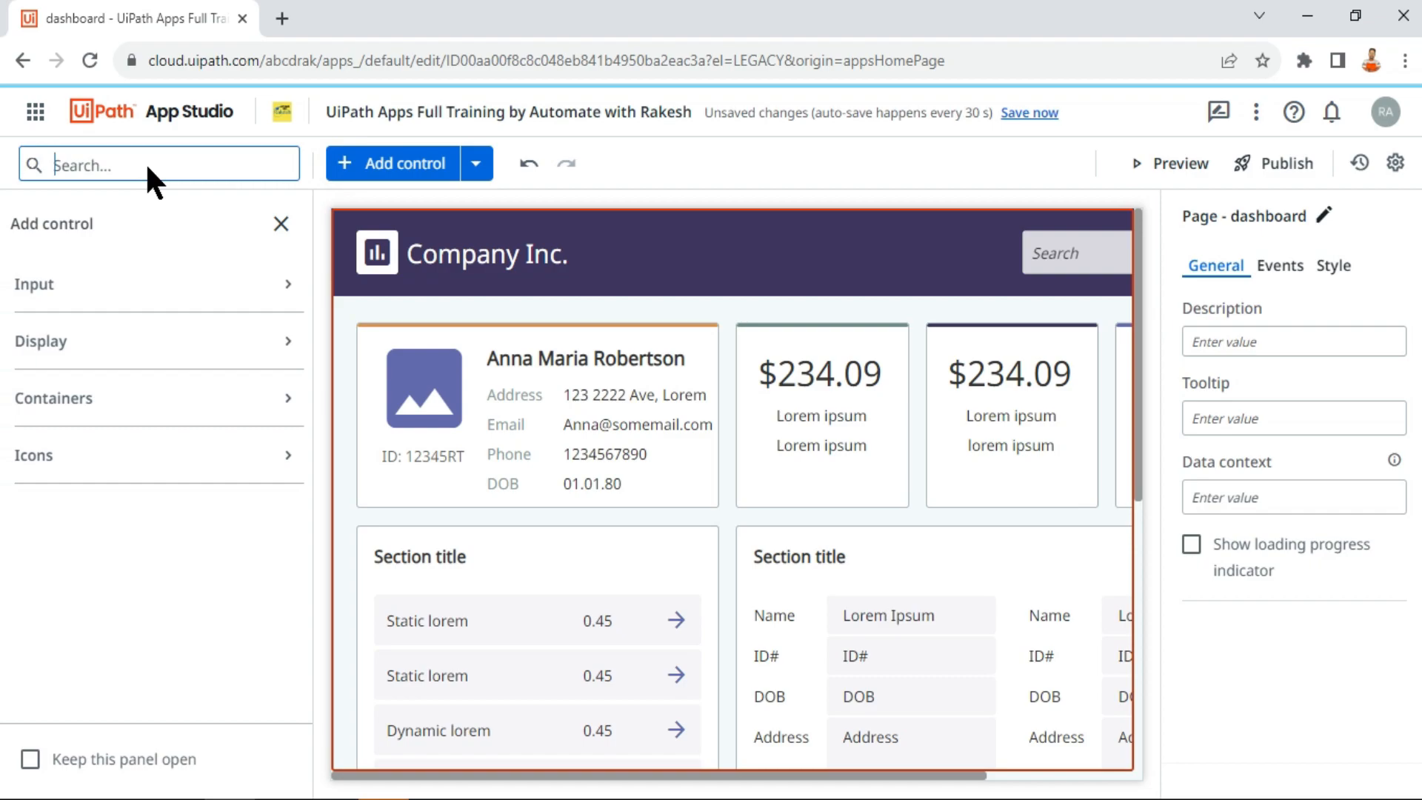
{"action": "type", "text": "button"}
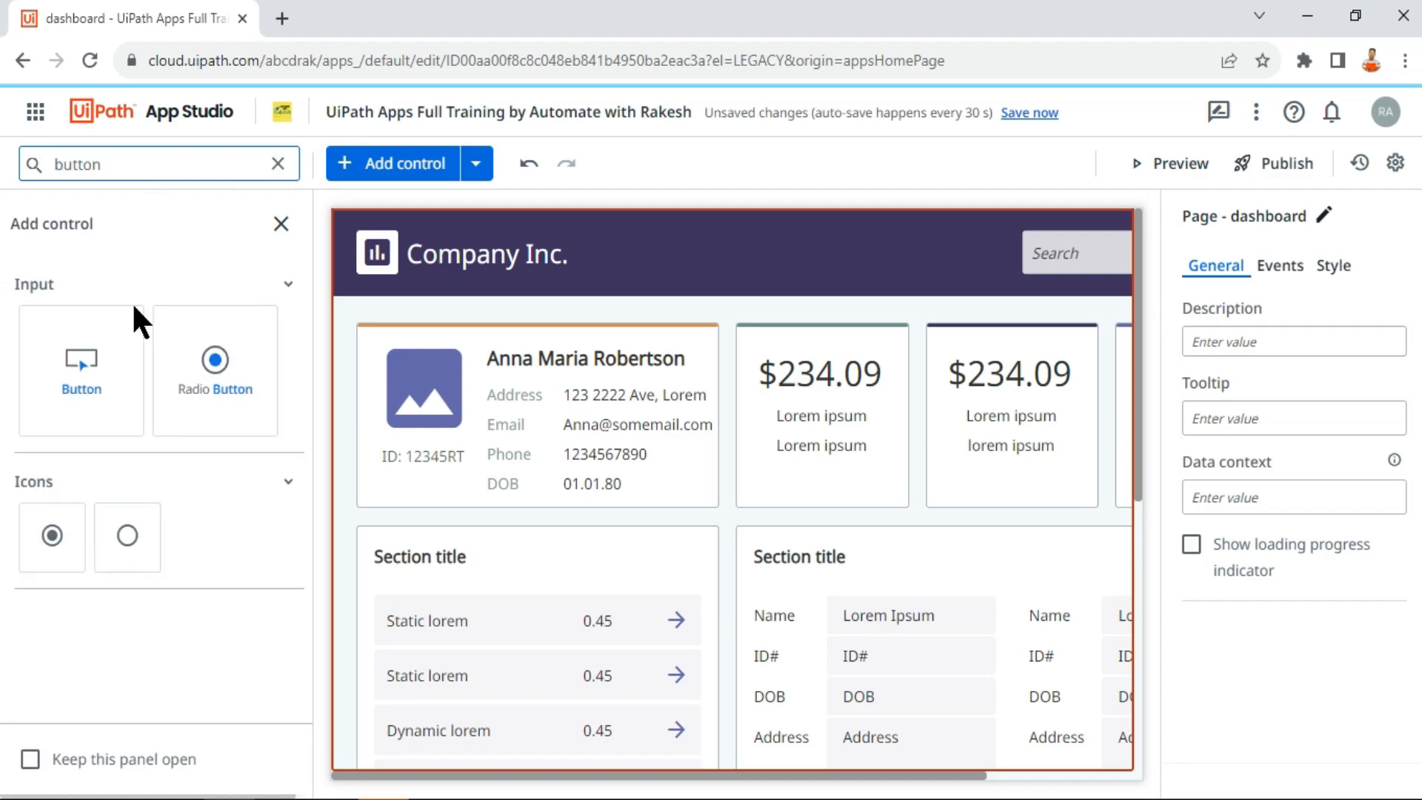
{"action": "left_click_drag", "start_coordinate": [74, 370], "coordinate": [851, 248]}
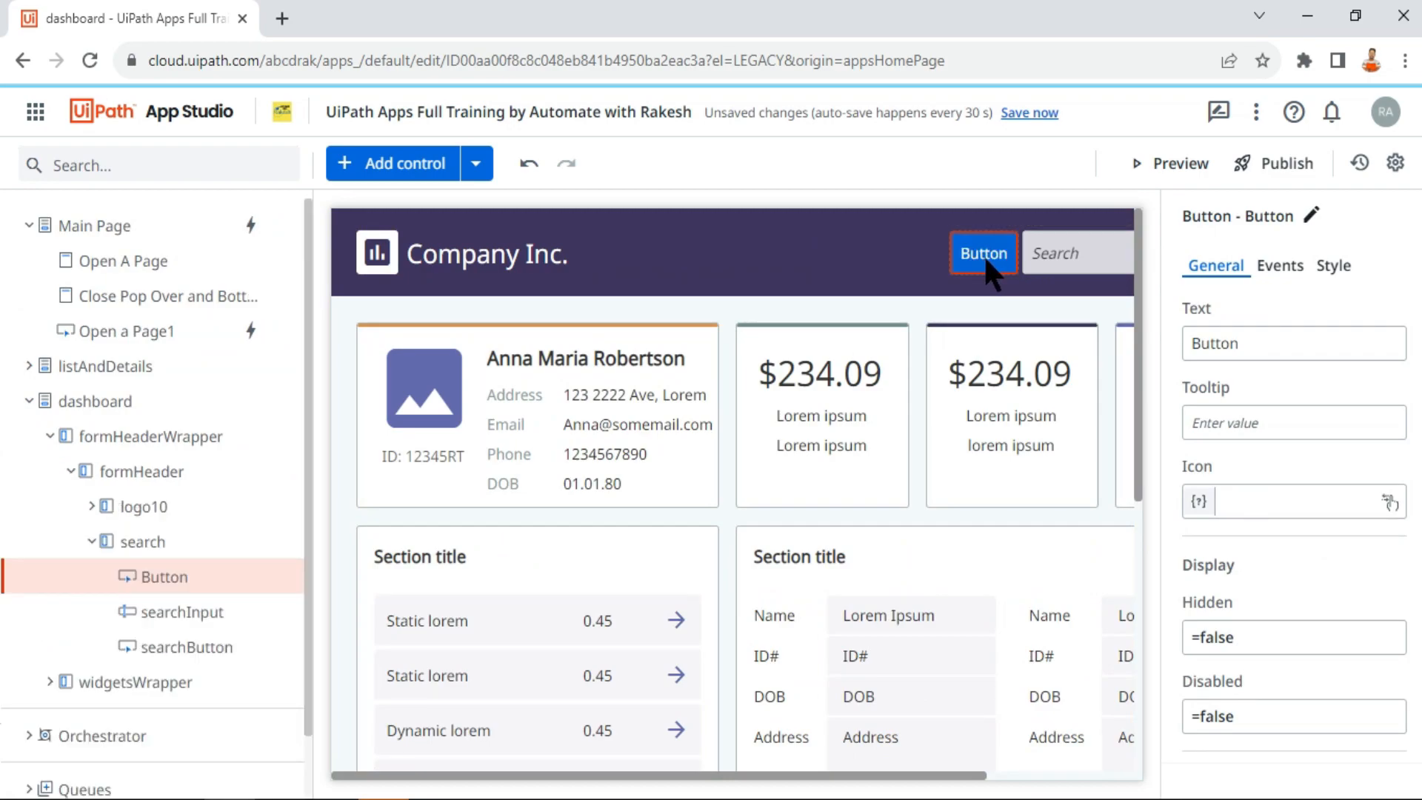
Set the new header button's text to Close
{"action": "double_click", "coordinate": [1261, 348]}
{"action": "type", "text": "Close"}
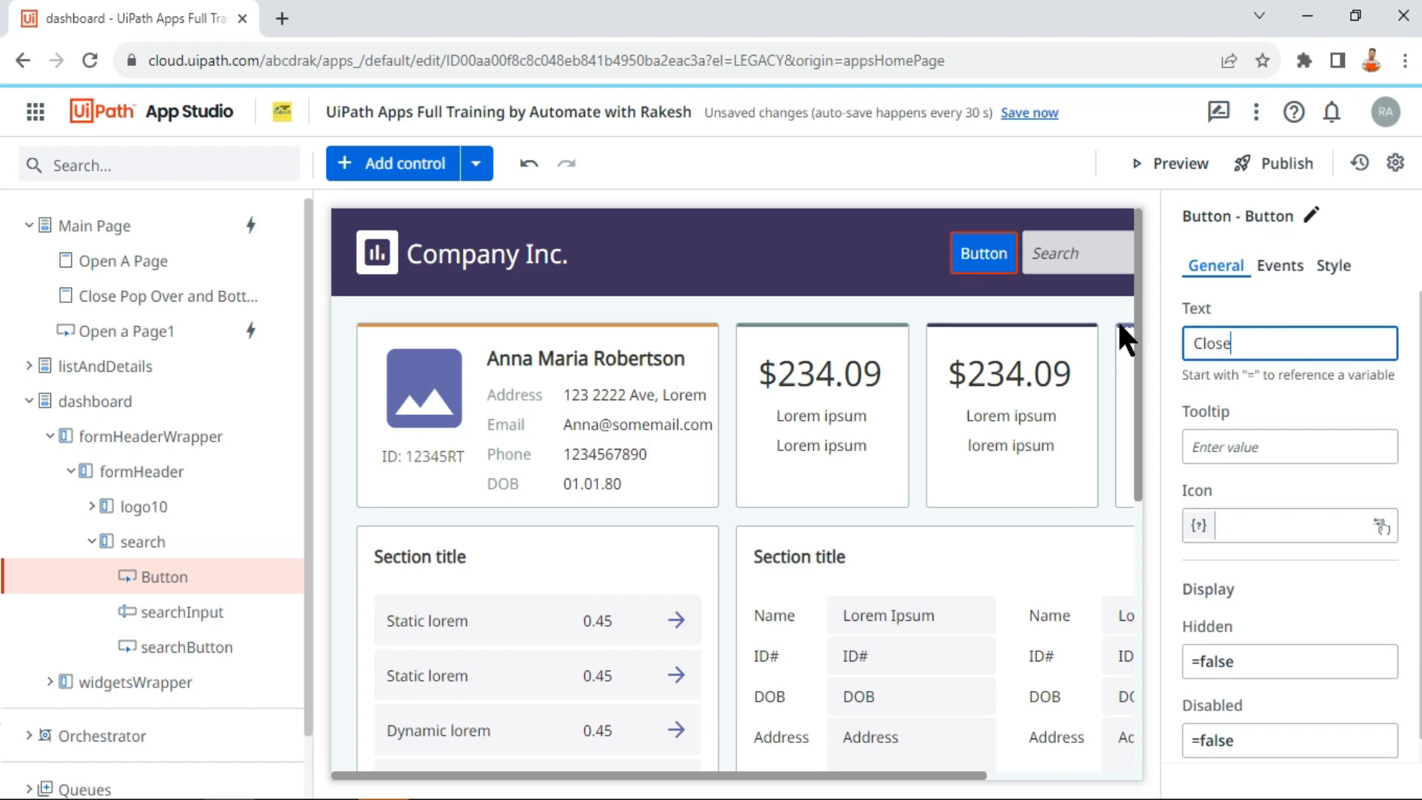
{"action": "left_click", "coordinate": [776, 230]}
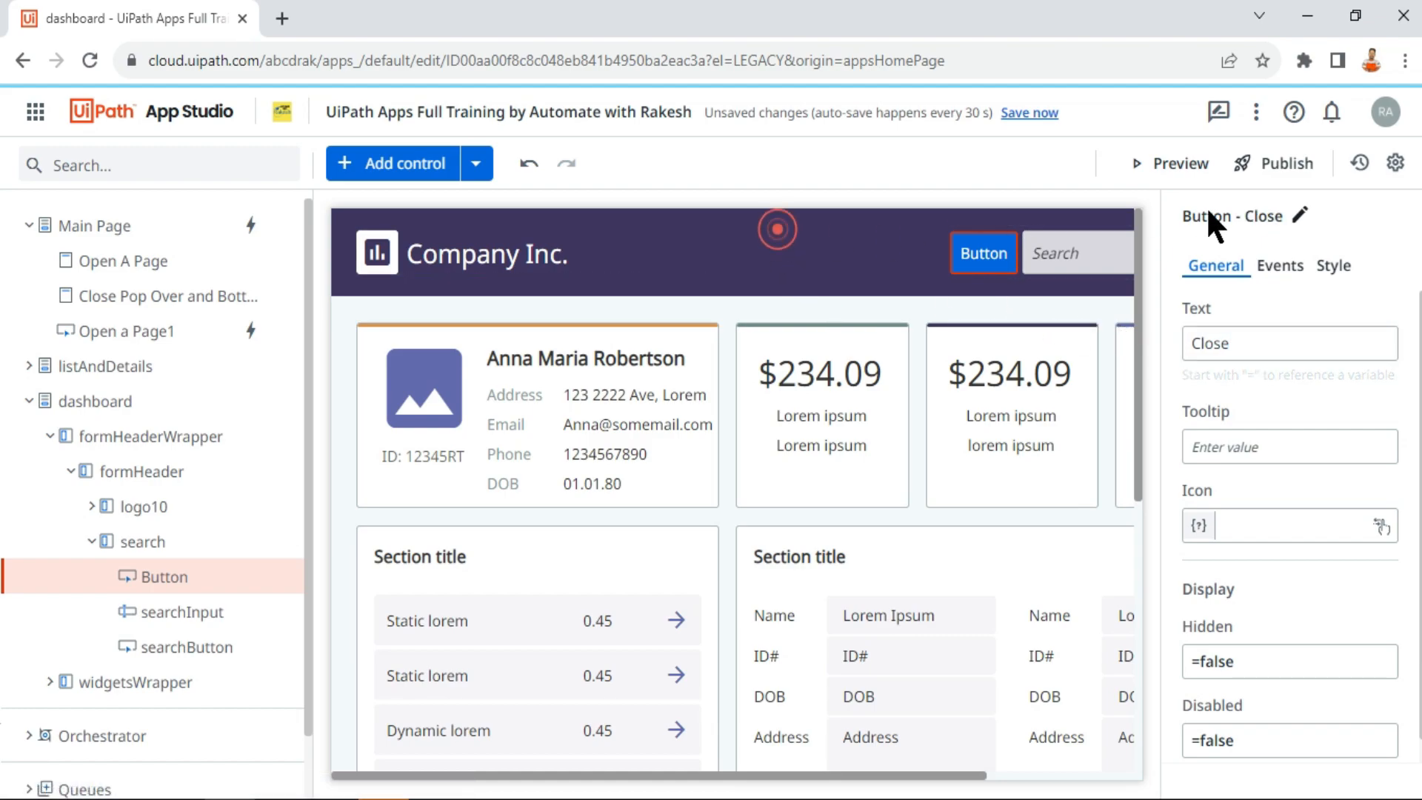
Add a Close Pop-Over/Bottom Sheet rule to the Close button's click event and leave the rule editor
{"action": "left_click", "coordinate": [993, 259]}
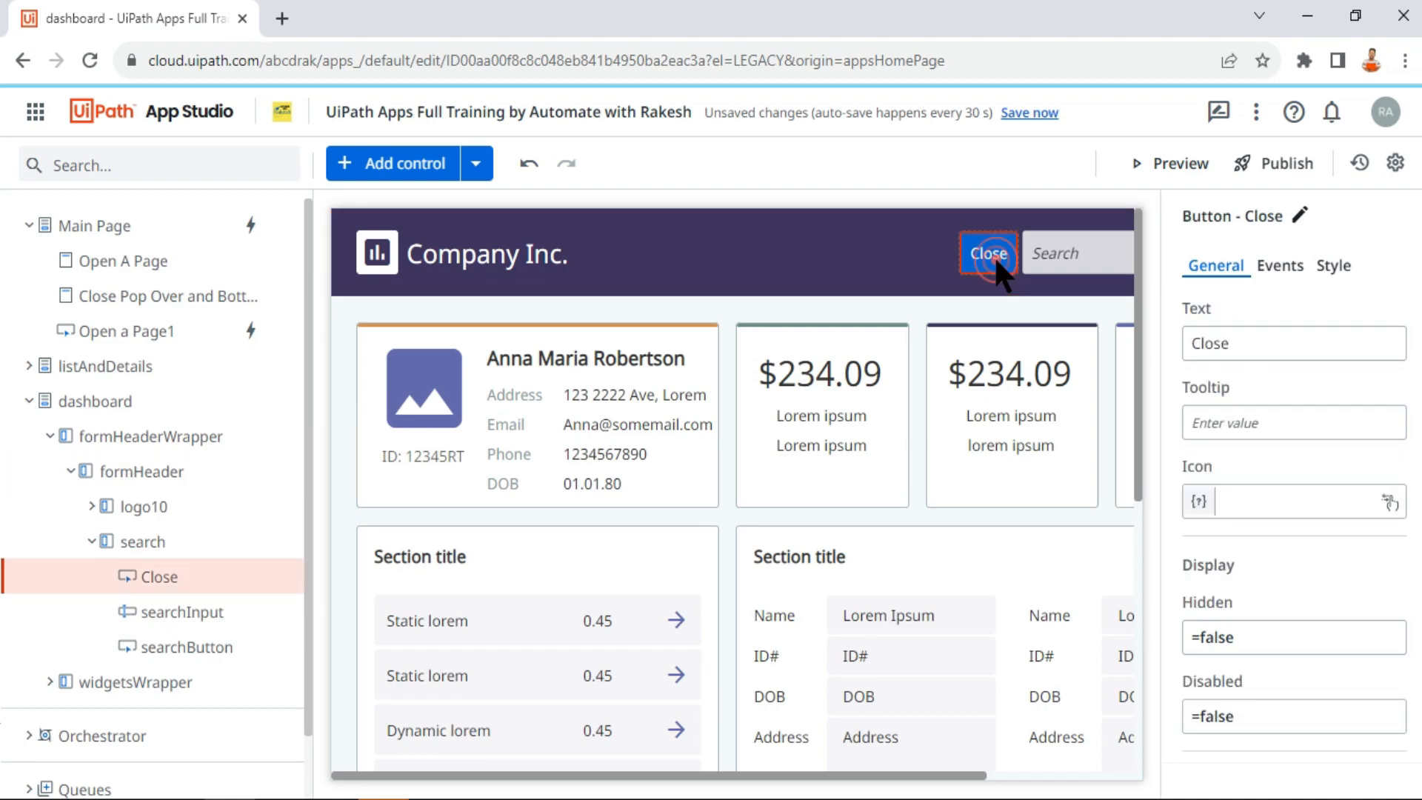
{"action": "left_click", "coordinate": [1280, 267]}
{"action": "left_click", "coordinate": [1326, 374]}
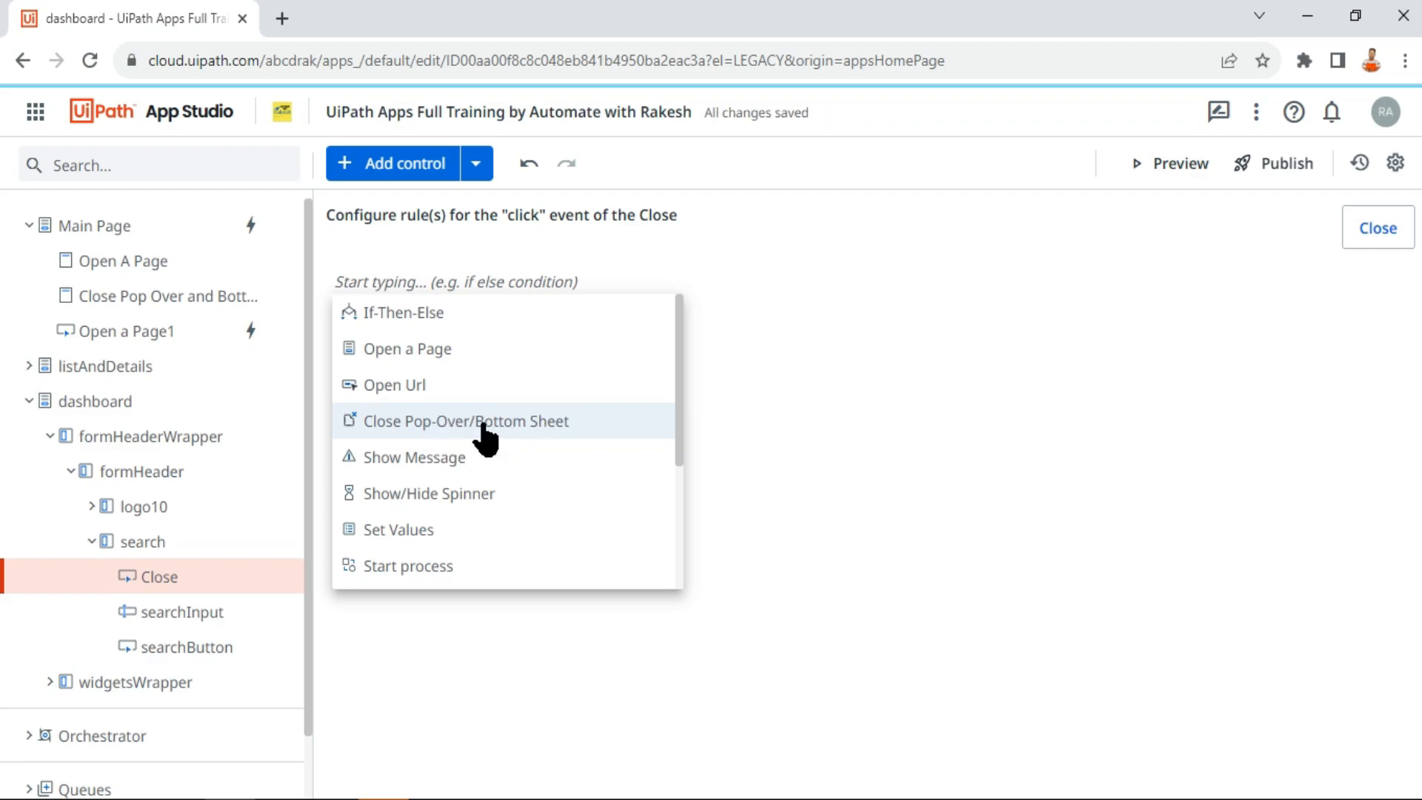
{"action": "left_click", "coordinate": [505, 429]}
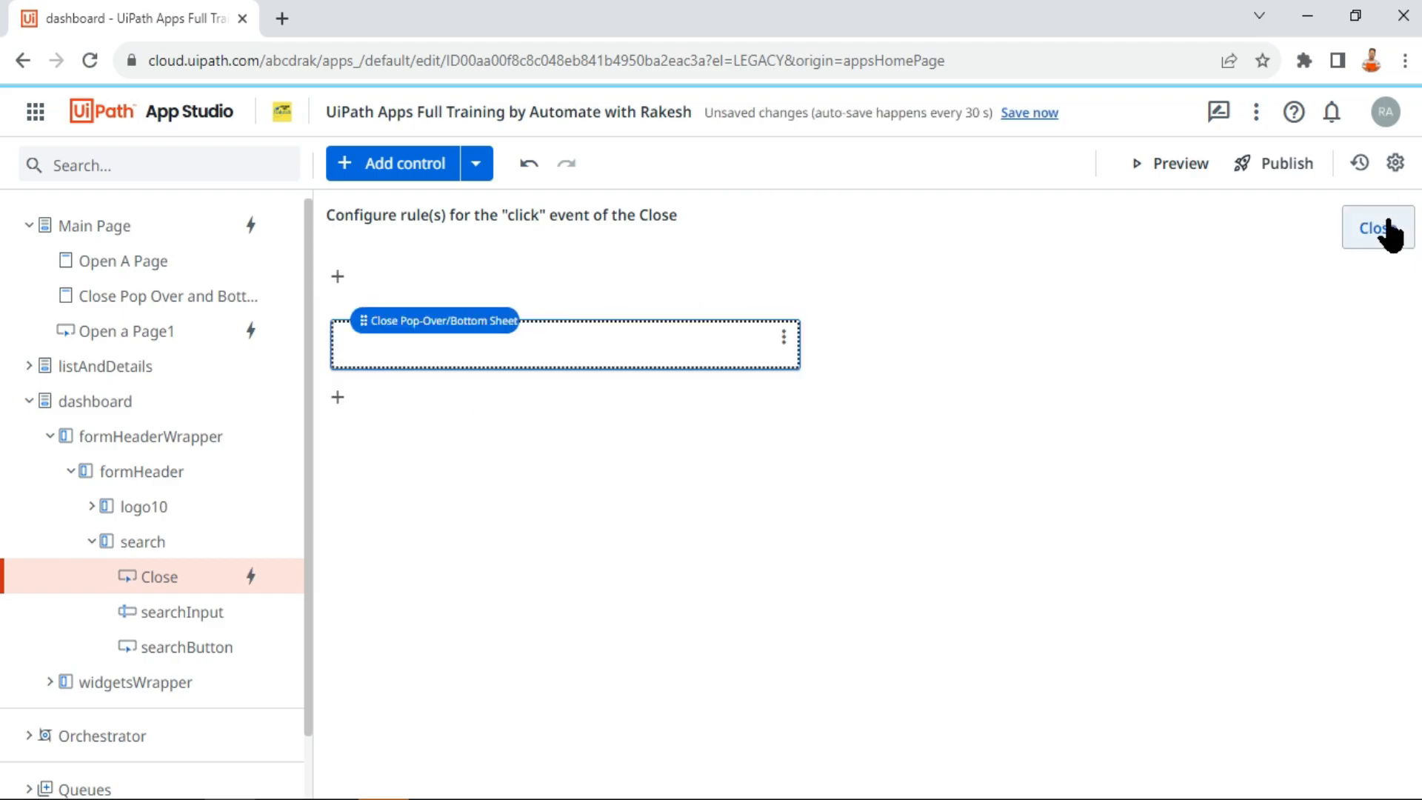
{"action": "left_click", "coordinate": [783, 337]}
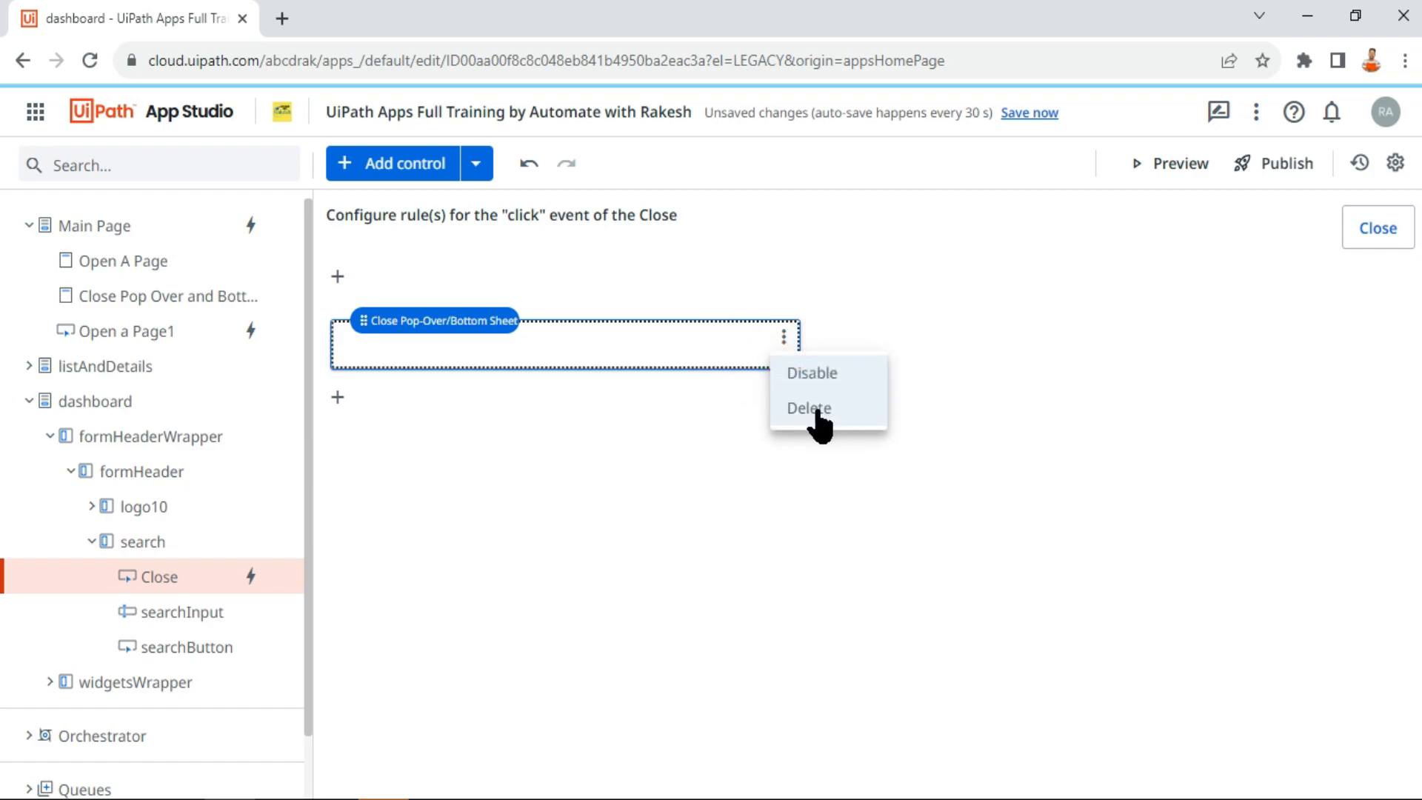
{"action": "left_click", "coordinate": [588, 345]}
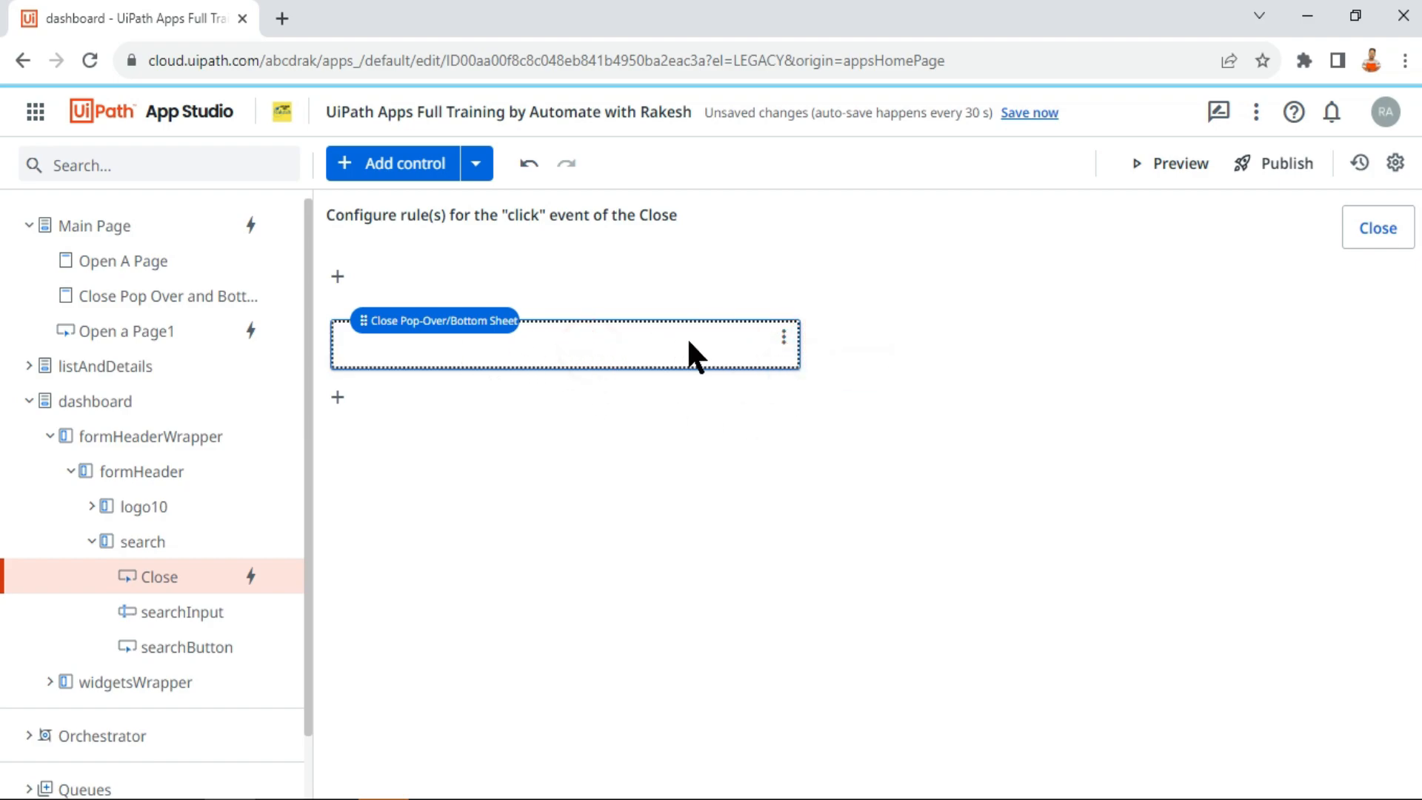
{"action": "left_click", "coordinate": [1376, 229]}
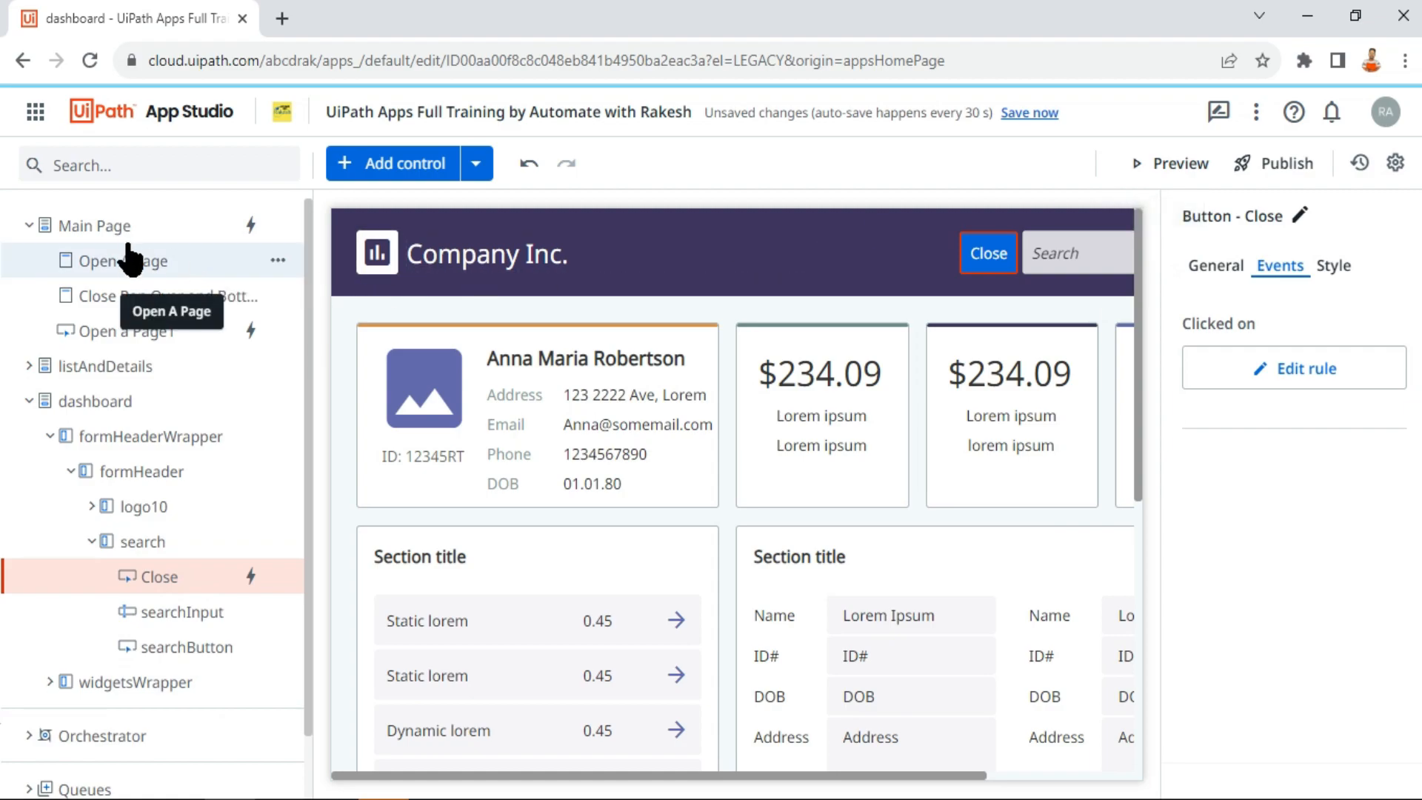
Preview the app from Main Page, test opening the dashboard and dismissing it with its Close button, and return to the editor
{"action": "left_click", "coordinate": [111, 225]}
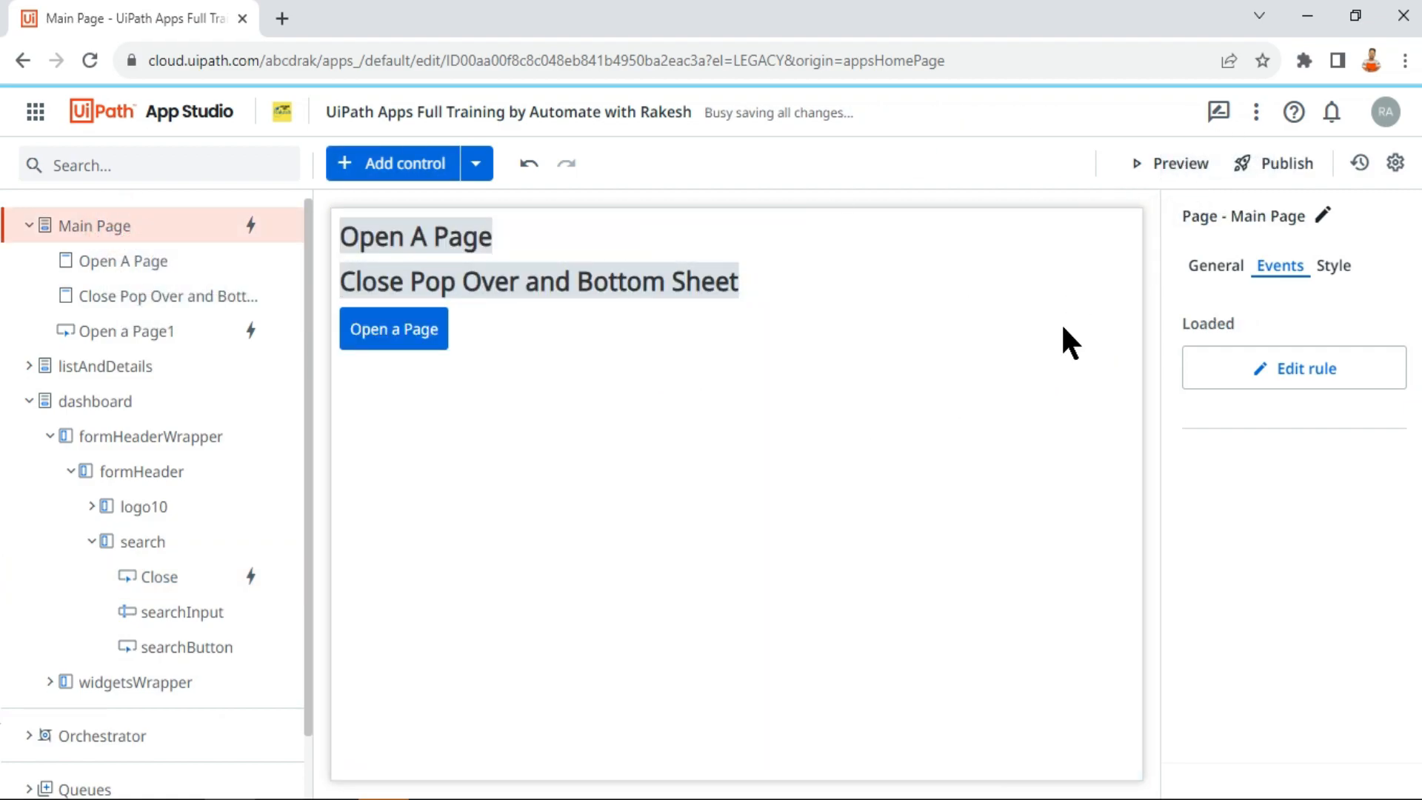
{"action": "left_click", "coordinate": [872, 440]}
{"action": "left_click", "coordinate": [1180, 163]}
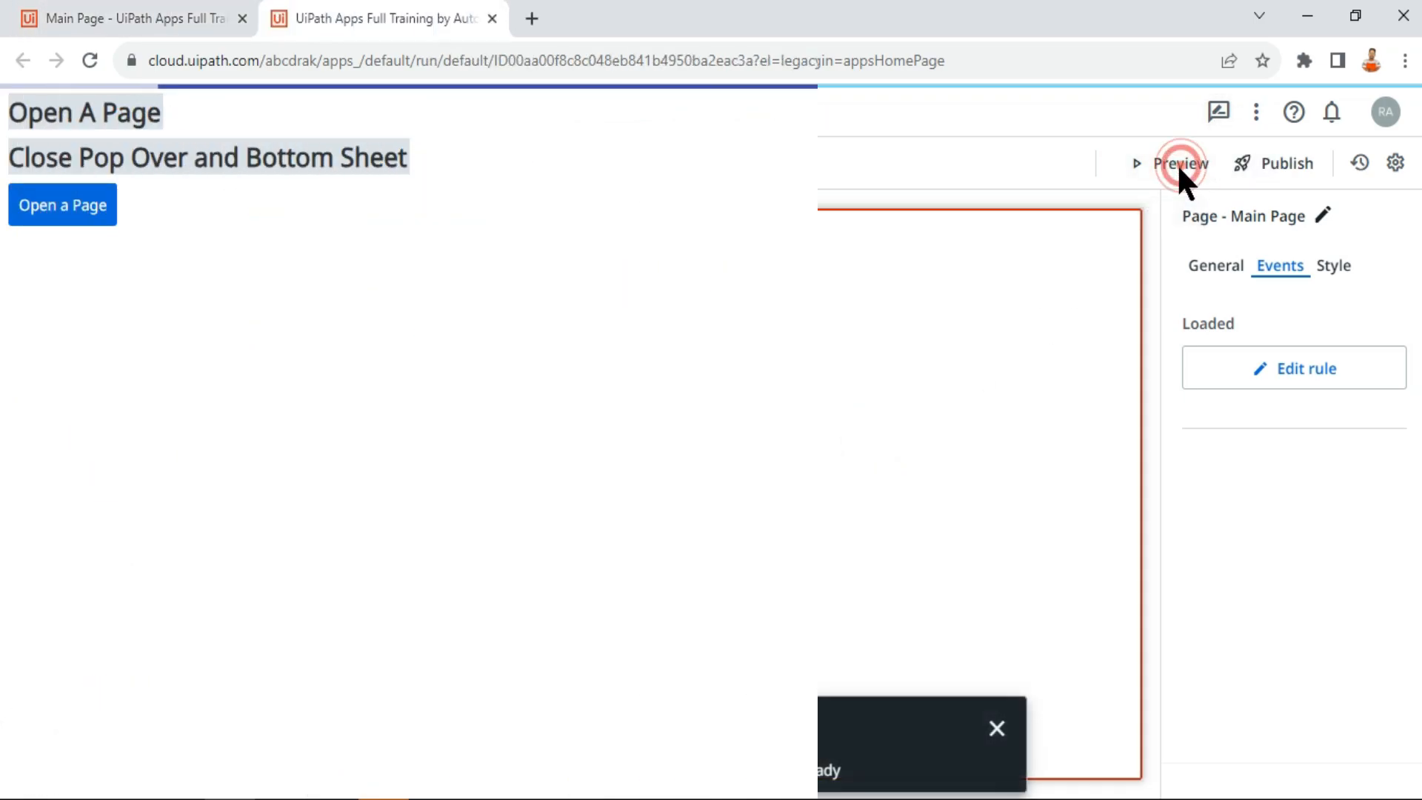
{"action": "left_click", "coordinate": [89, 213]}
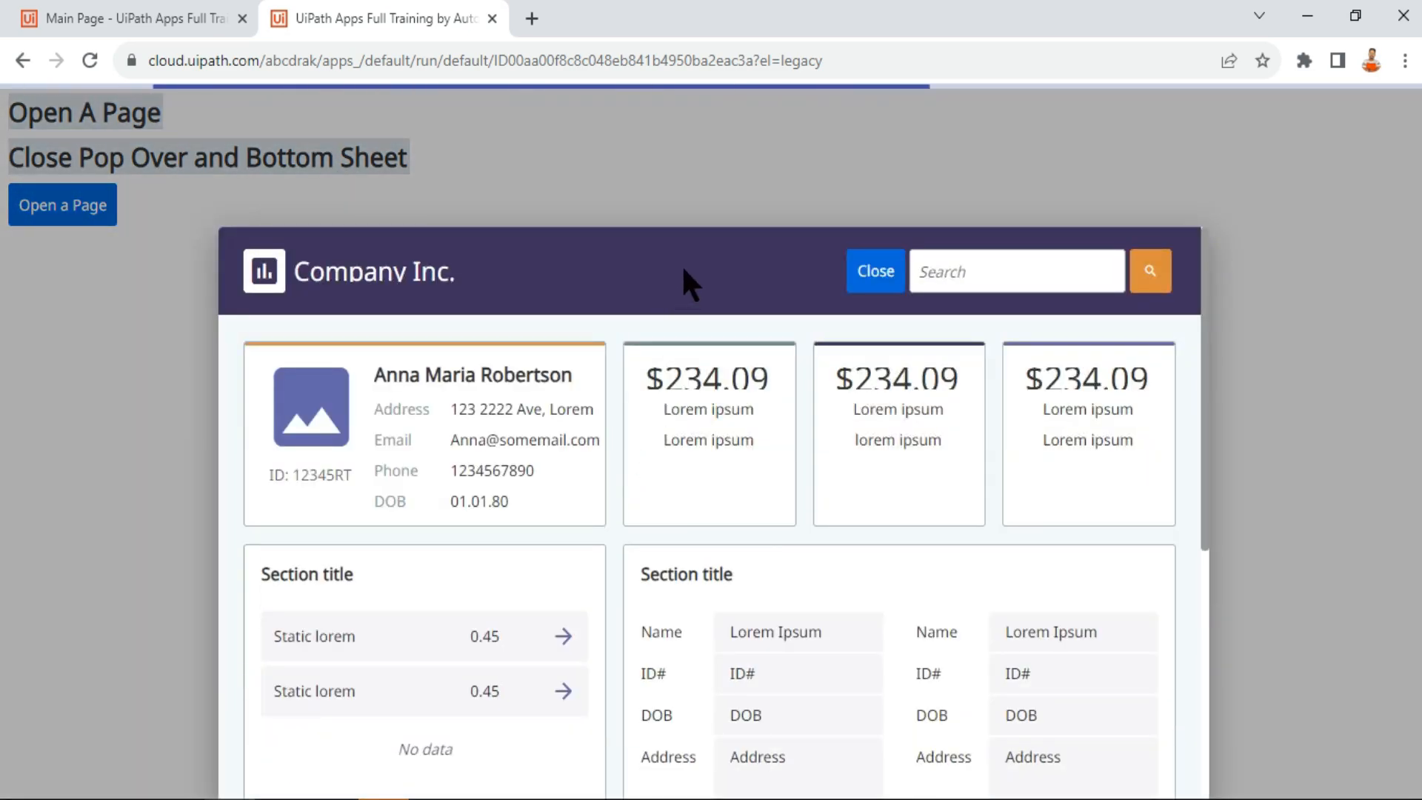
{"action": "left_click", "coordinate": [882, 274]}
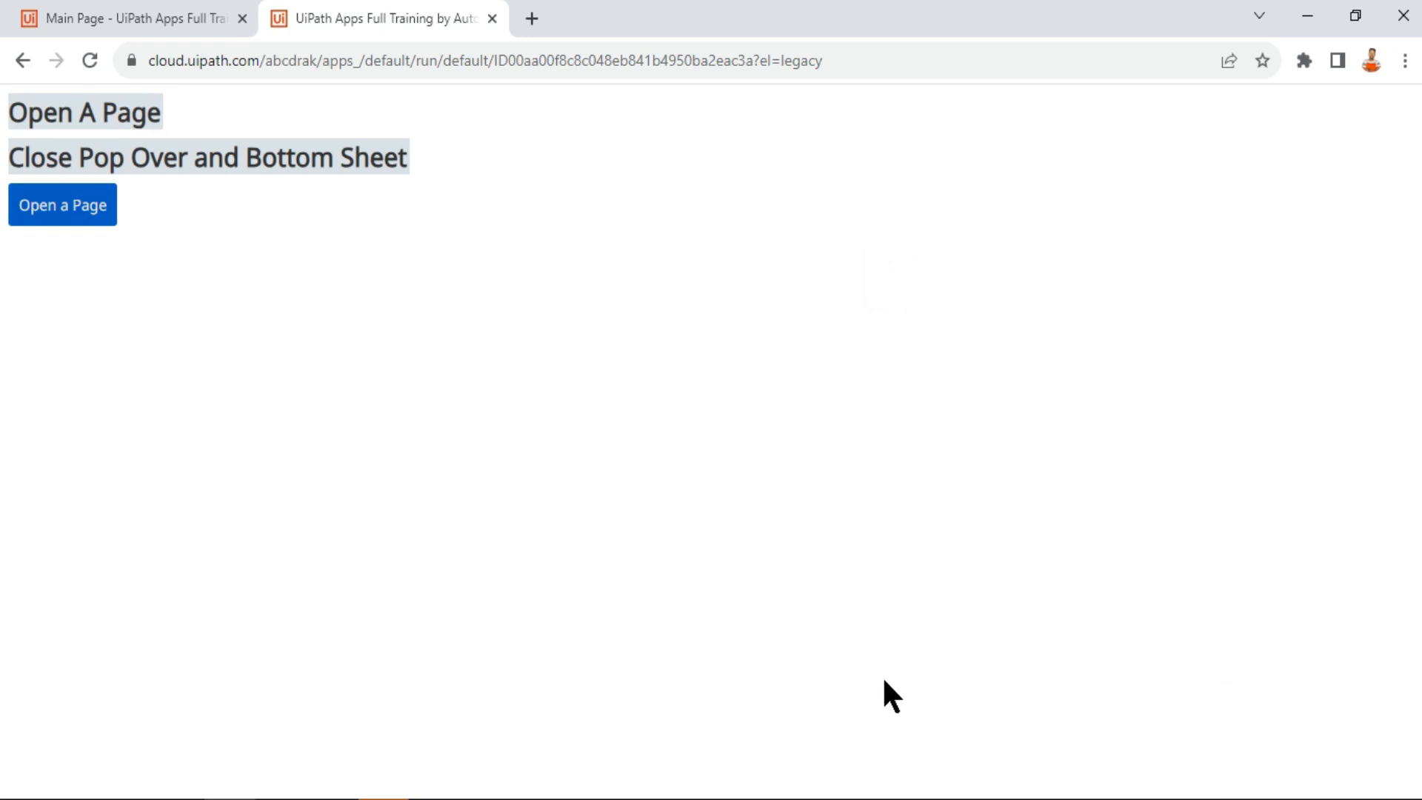
{"action": "left_click", "coordinate": [178, 18]}
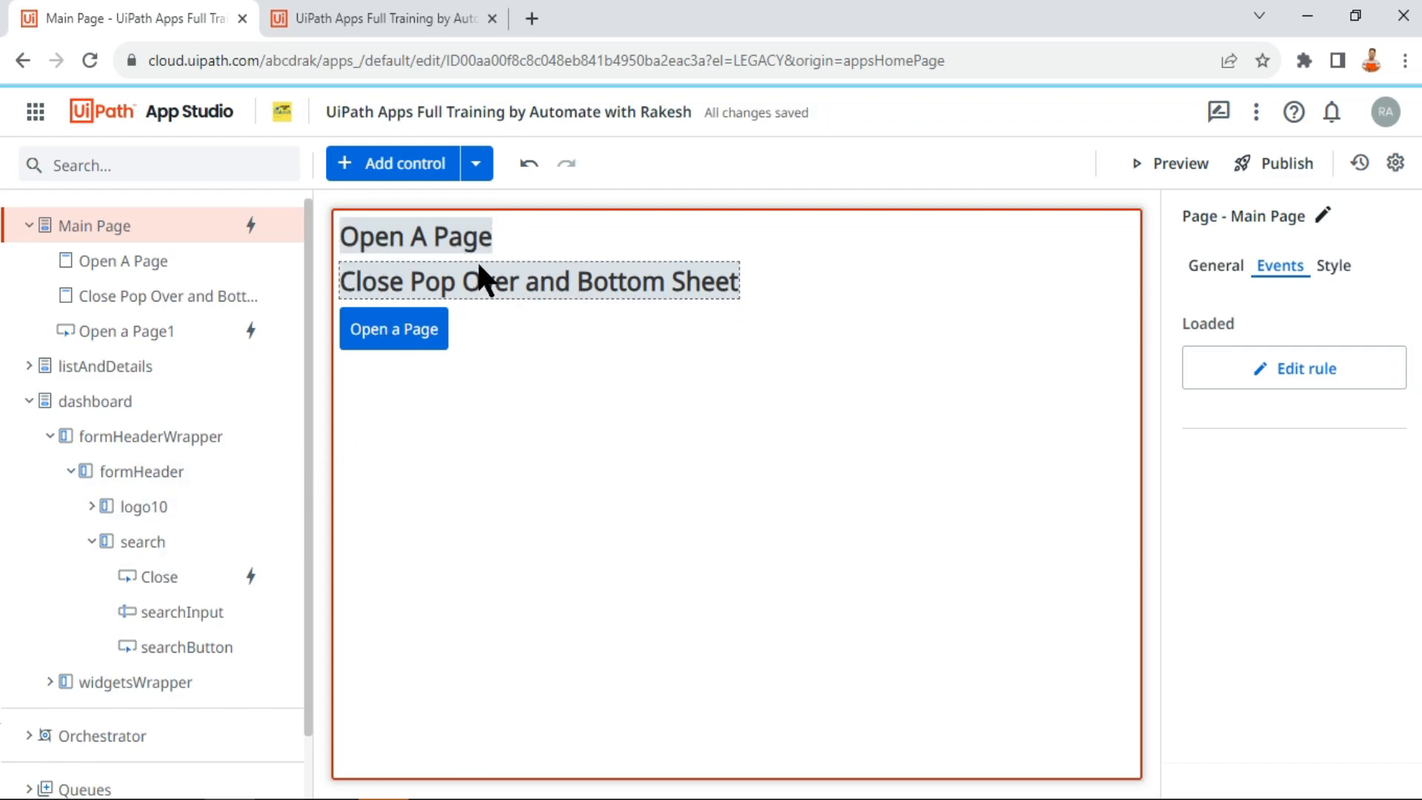
Examine the rule types offered for the Open A Page header's click event and select the Close Pop Over and Bottom Sheet header
{"action": "left_click", "coordinate": [443, 236]}
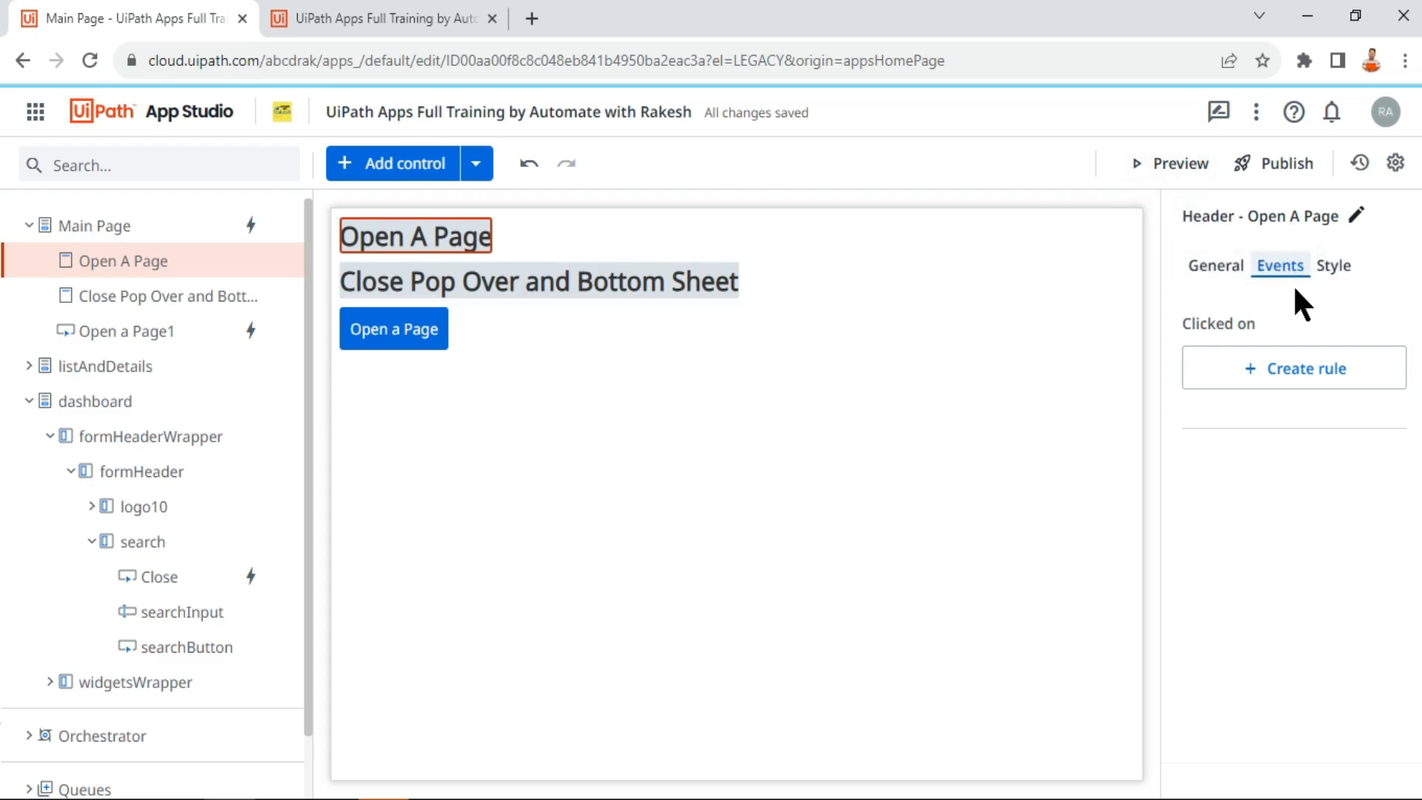
{"action": "left_click", "coordinate": [1327, 379]}
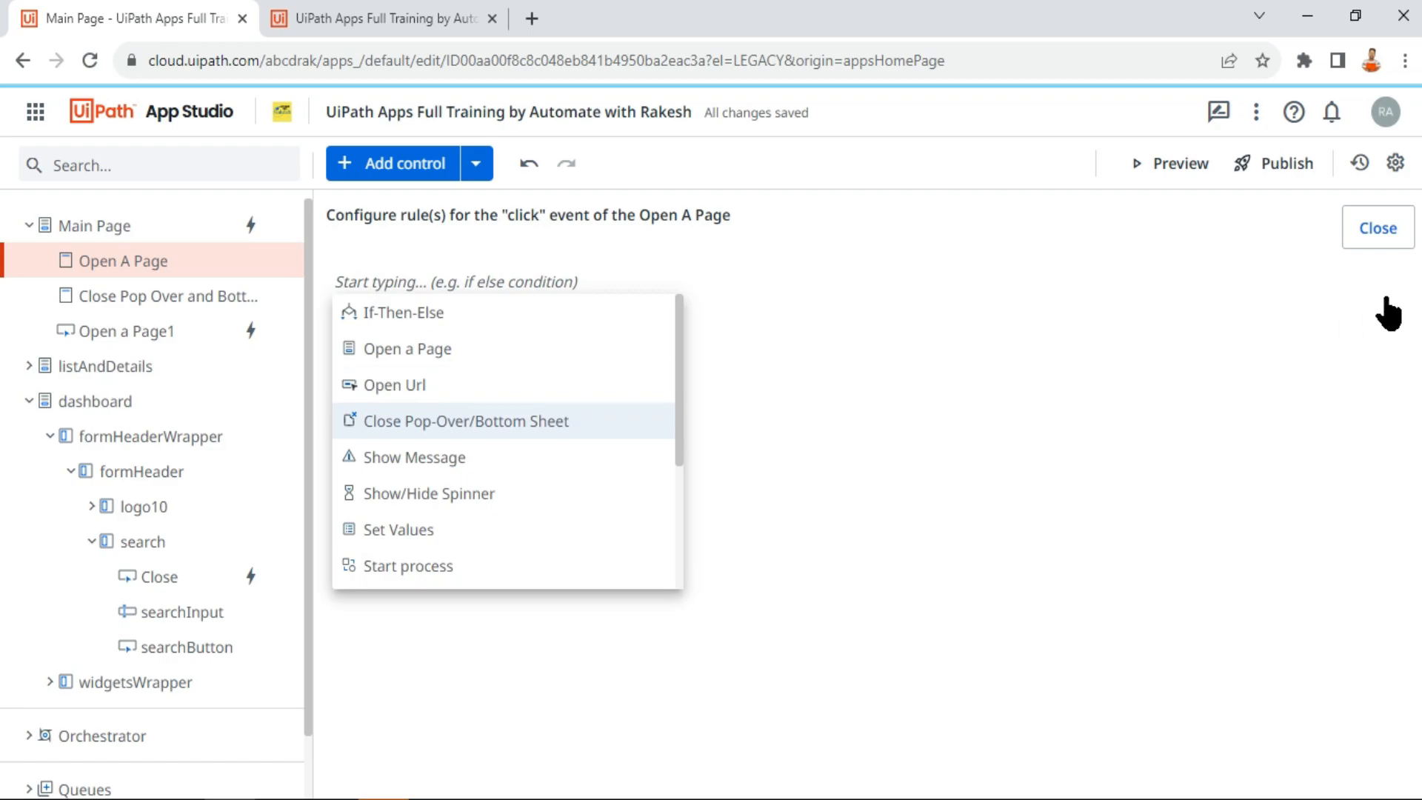
{"action": "left_click", "coordinate": [1398, 238]}
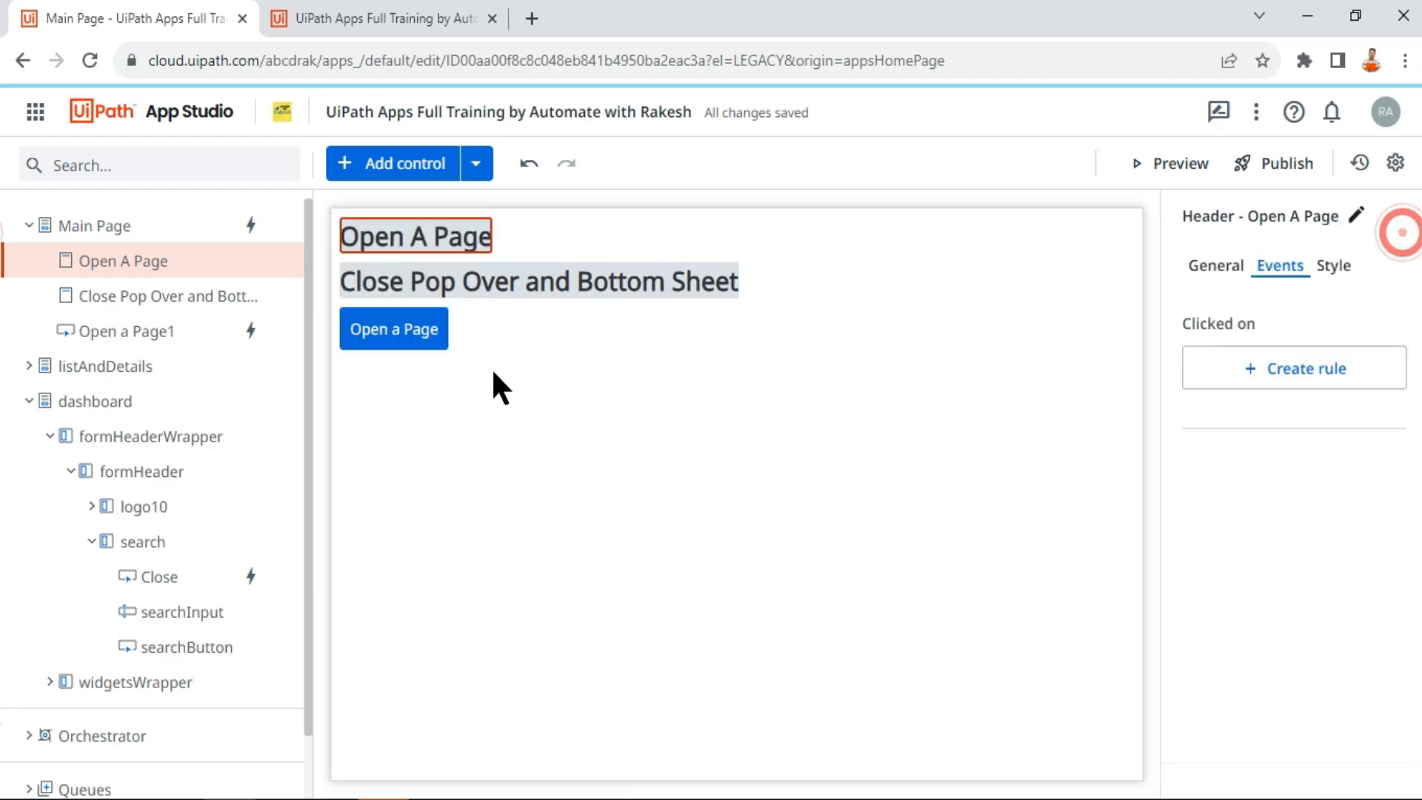
{"action": "left_click", "coordinate": [436, 289]}
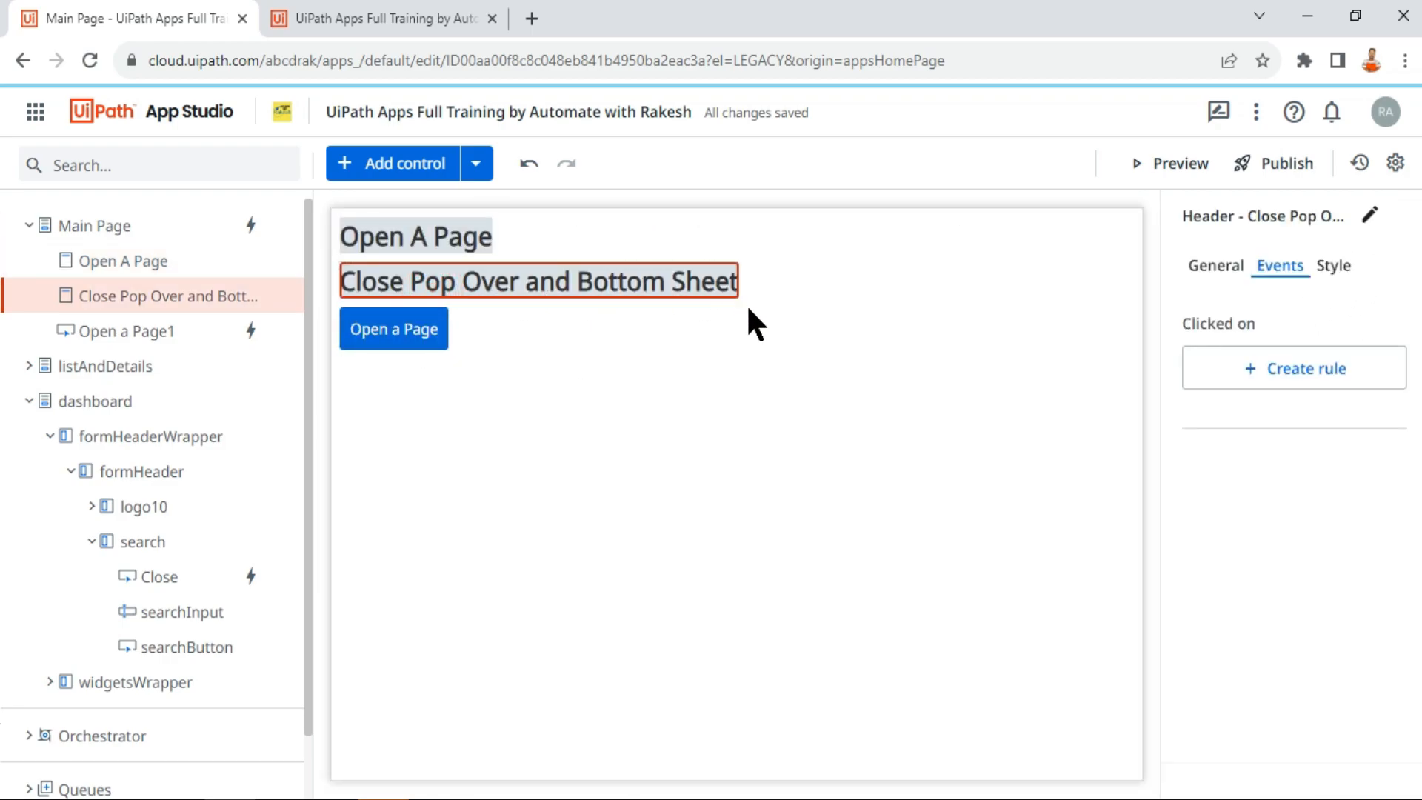